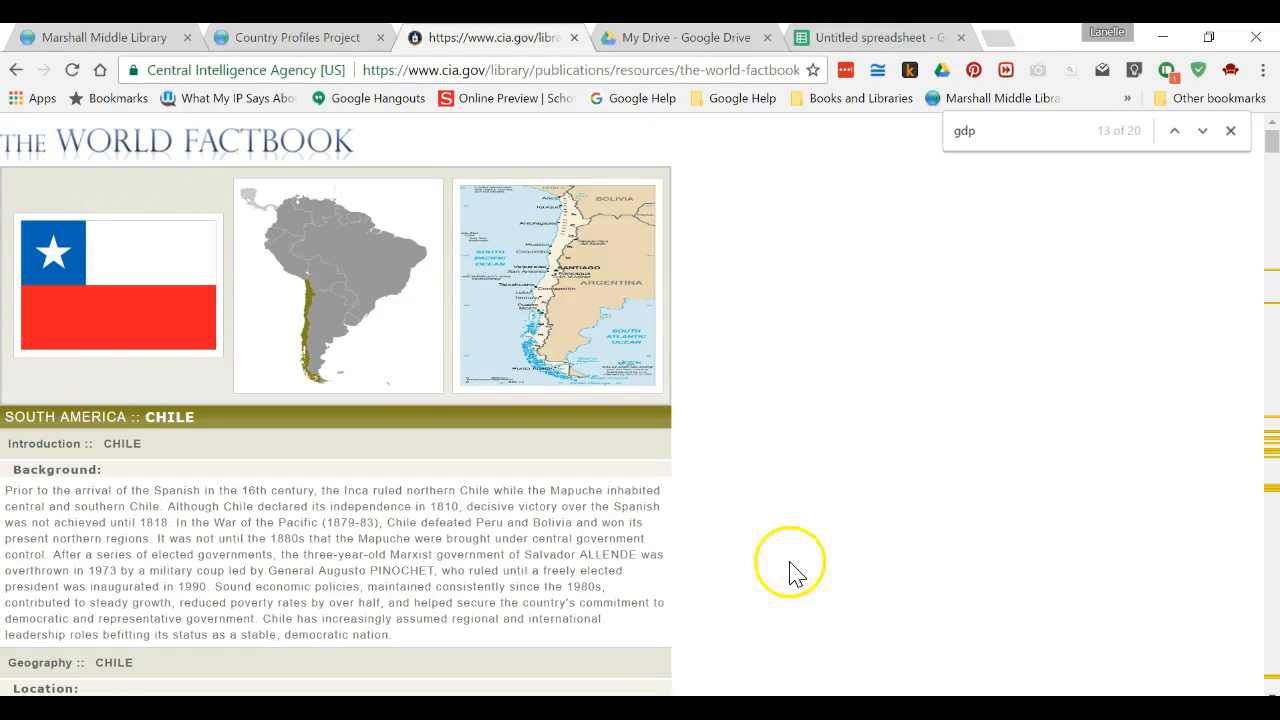
Add the lines "GDP - composition, by sector of origin:" and "Labor force - by occupation:" to the sticky note and copy the GDP line.
key("alt+Tab")
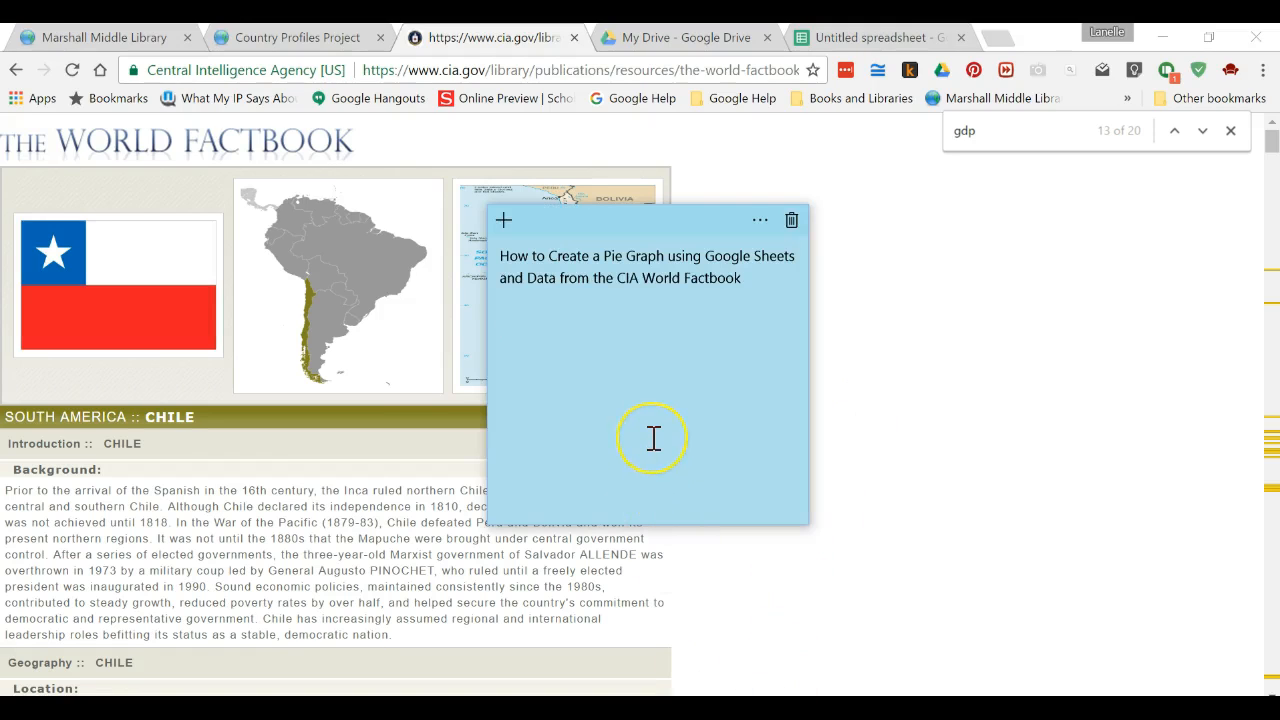
type("GDP - composition, by sector of origin:  Labor force - by occupation:")
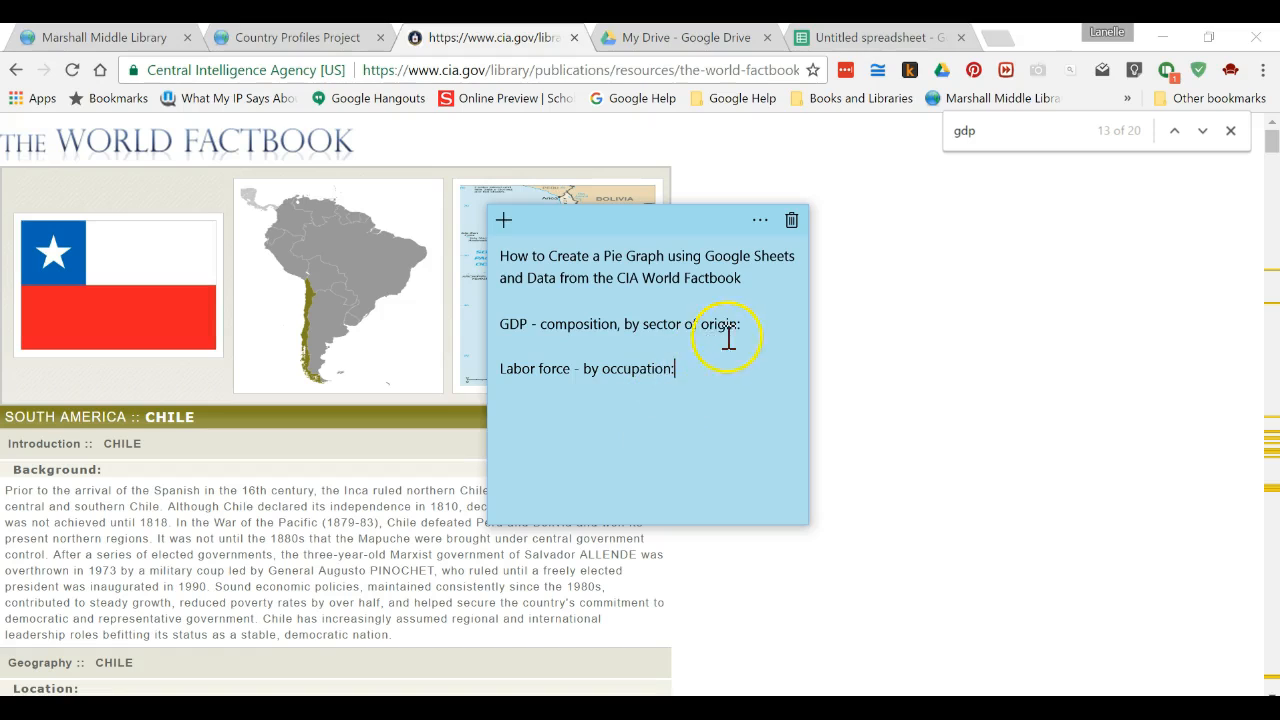
left_click_drag(500, 324, 760, 333)
key("ctrl+c")
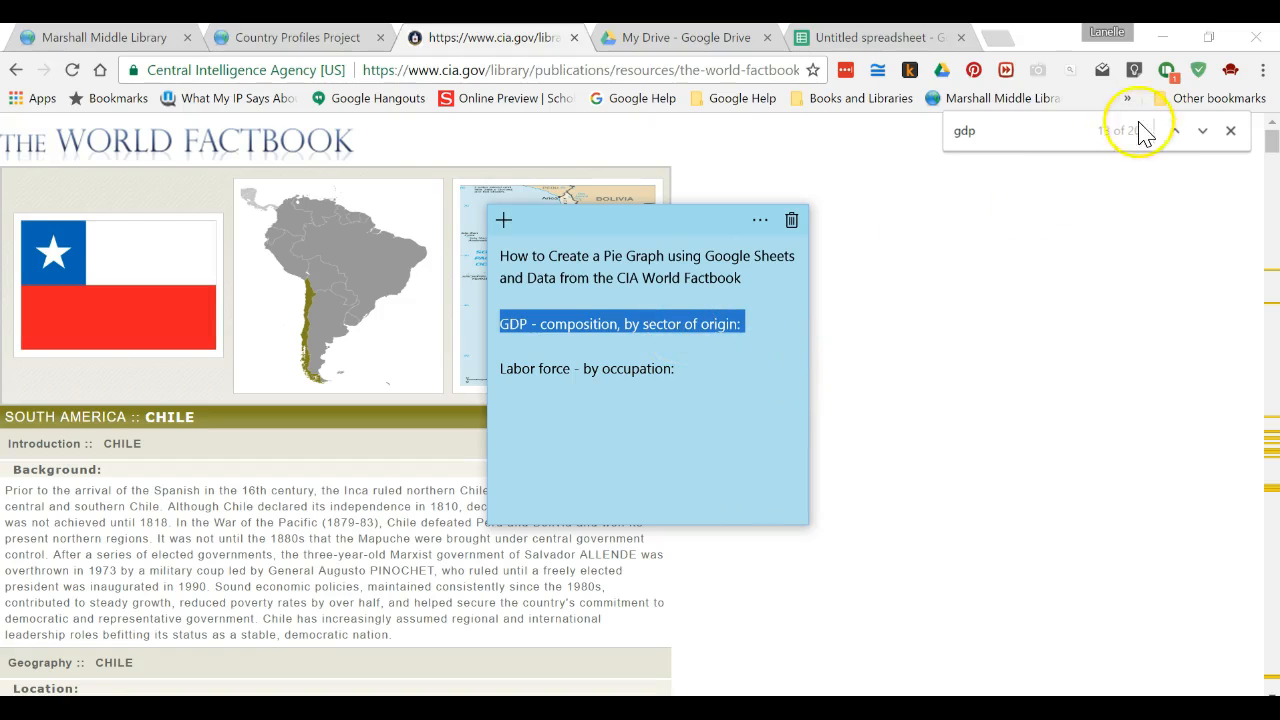
Search the Chile World Factbook page for "GDP - composition, by sector of origin:" and close the search.
left_click(1031, 131)
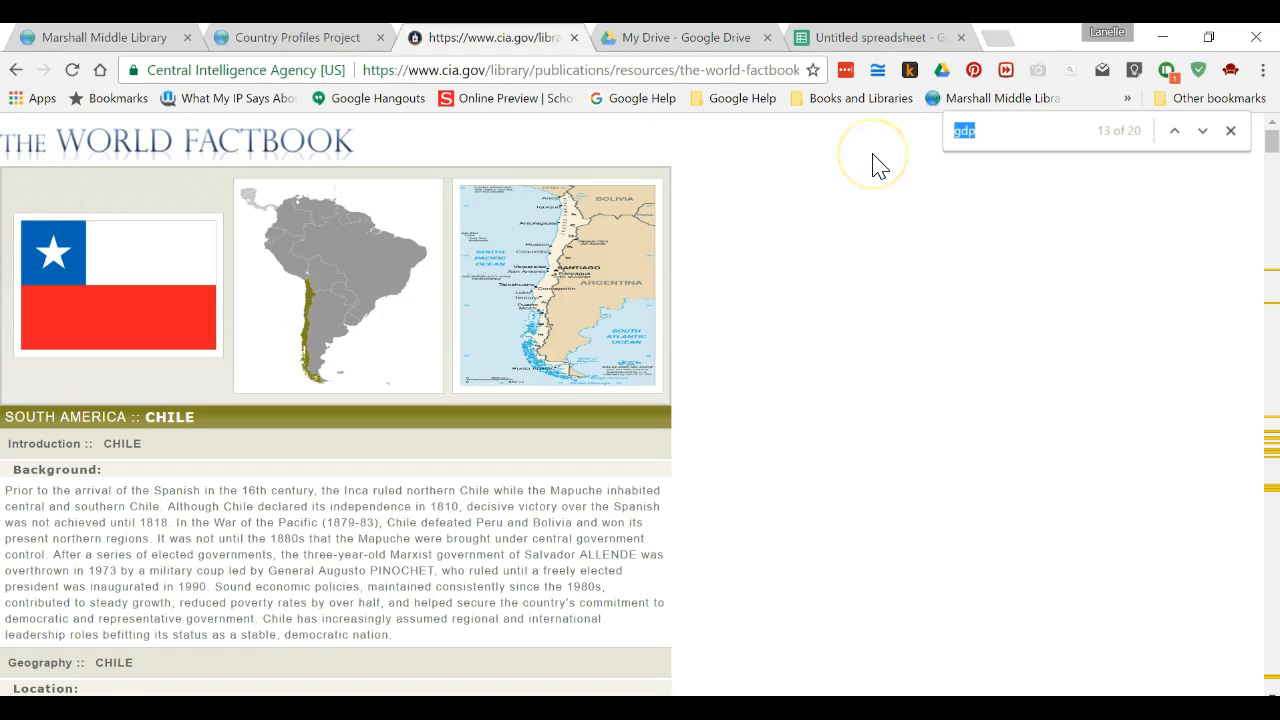
key("ctrl+v")
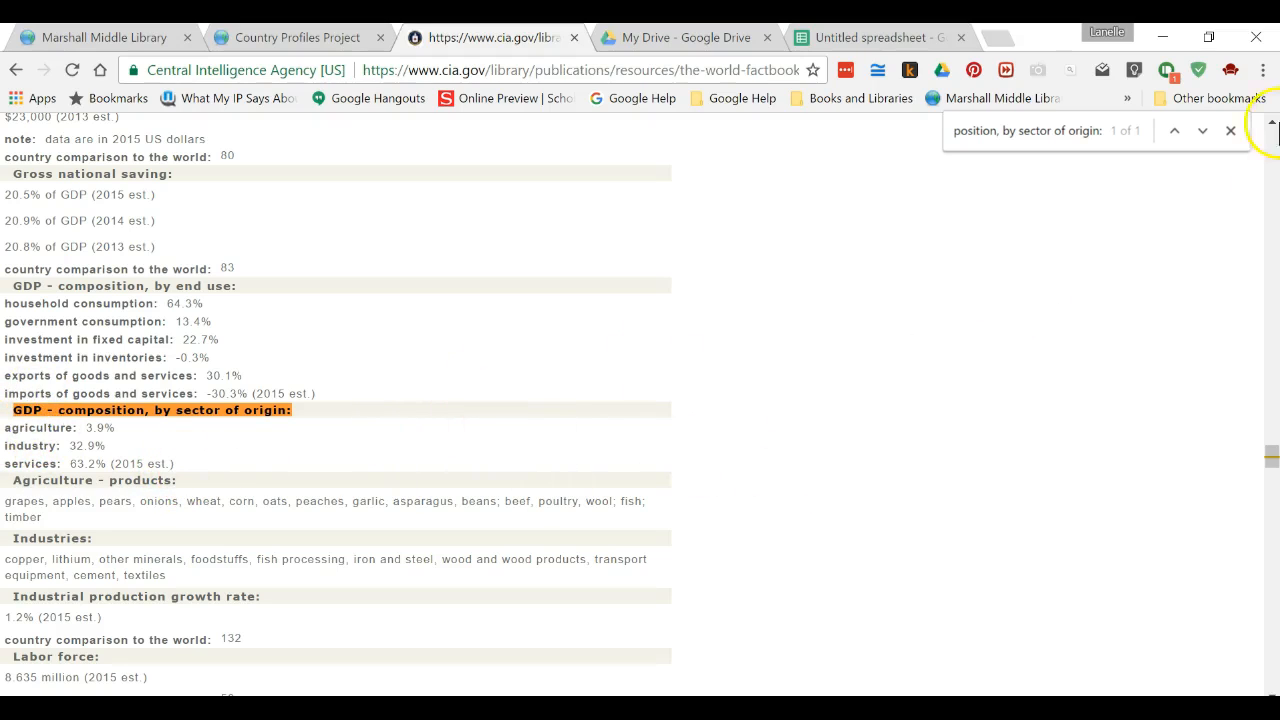
left_click(1230, 130)
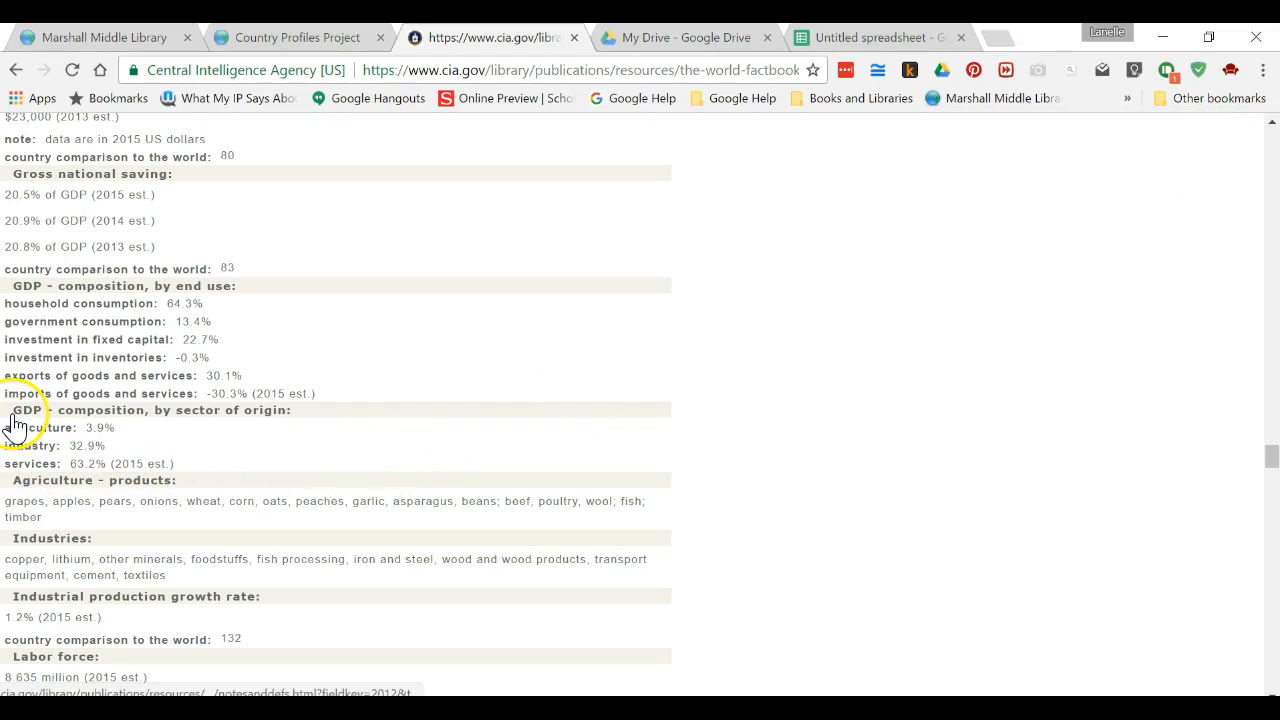
Copy the agriculture, industry and services percentages under GDP composition by sector of origin into the untitled spreadsheet, starting at cell A1.
left_click_drag(178, 464, 3, 422)
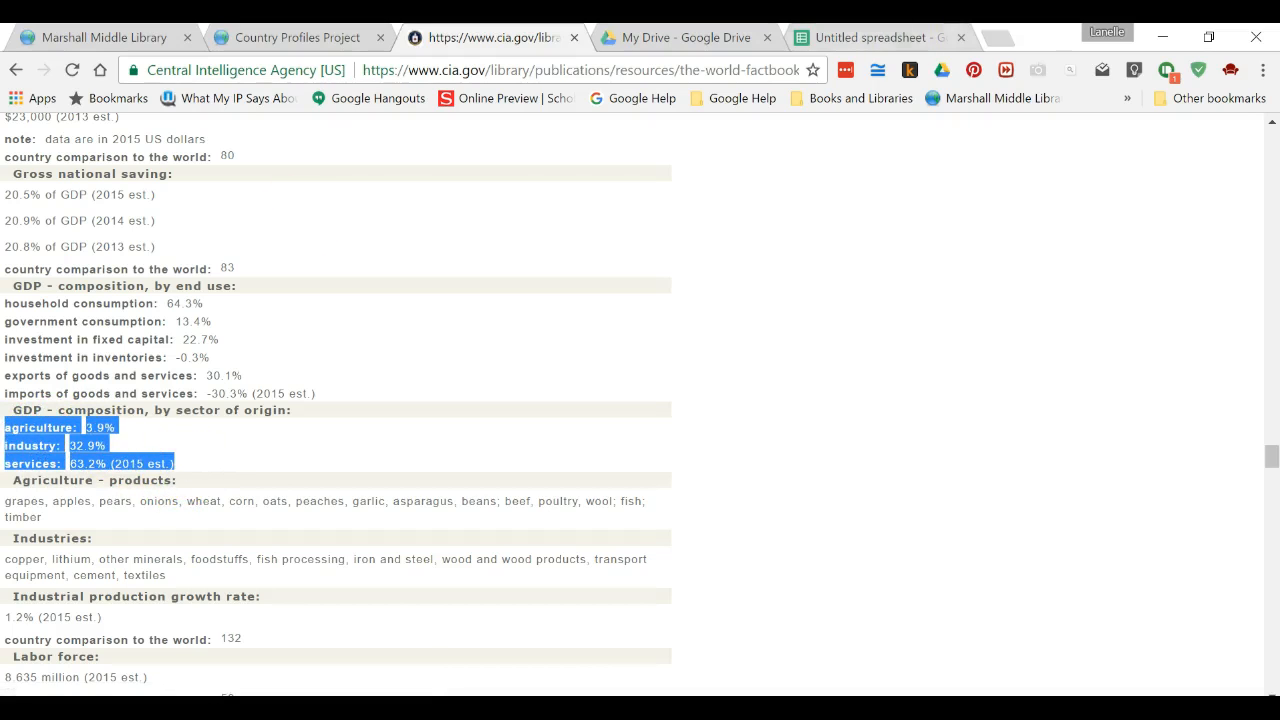
left_click(899, 42)
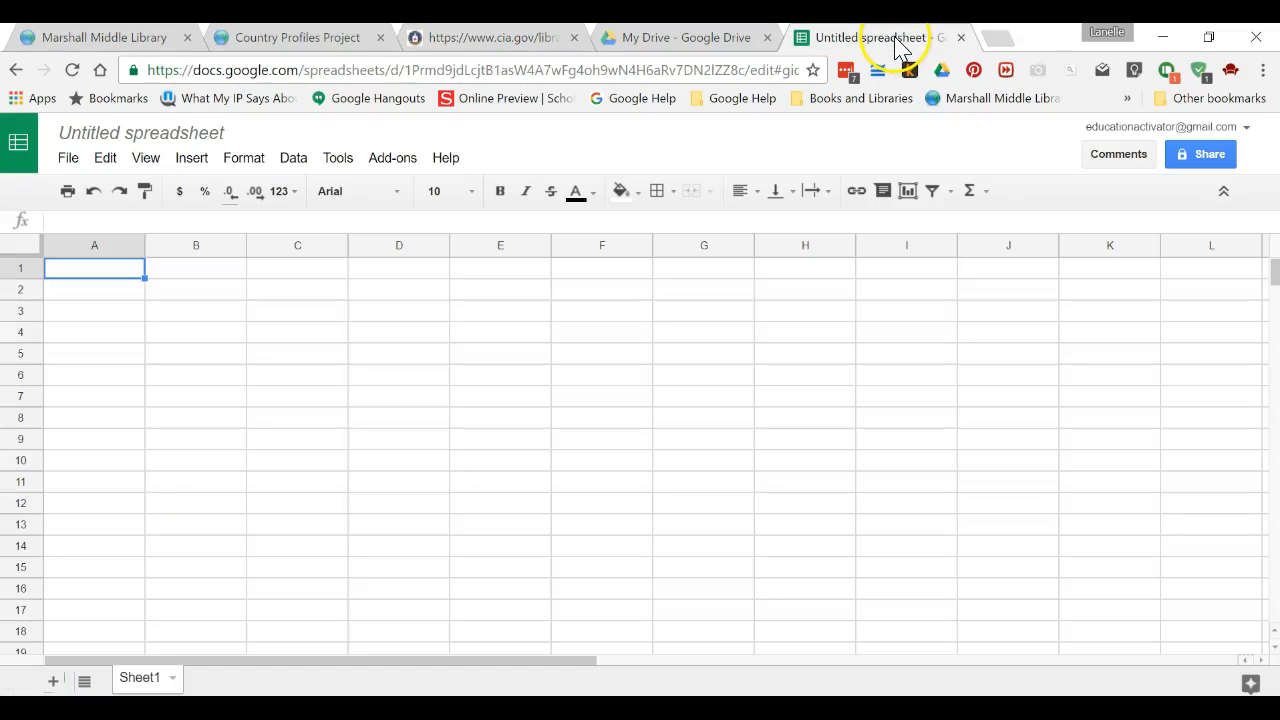
left_click(500, 45)
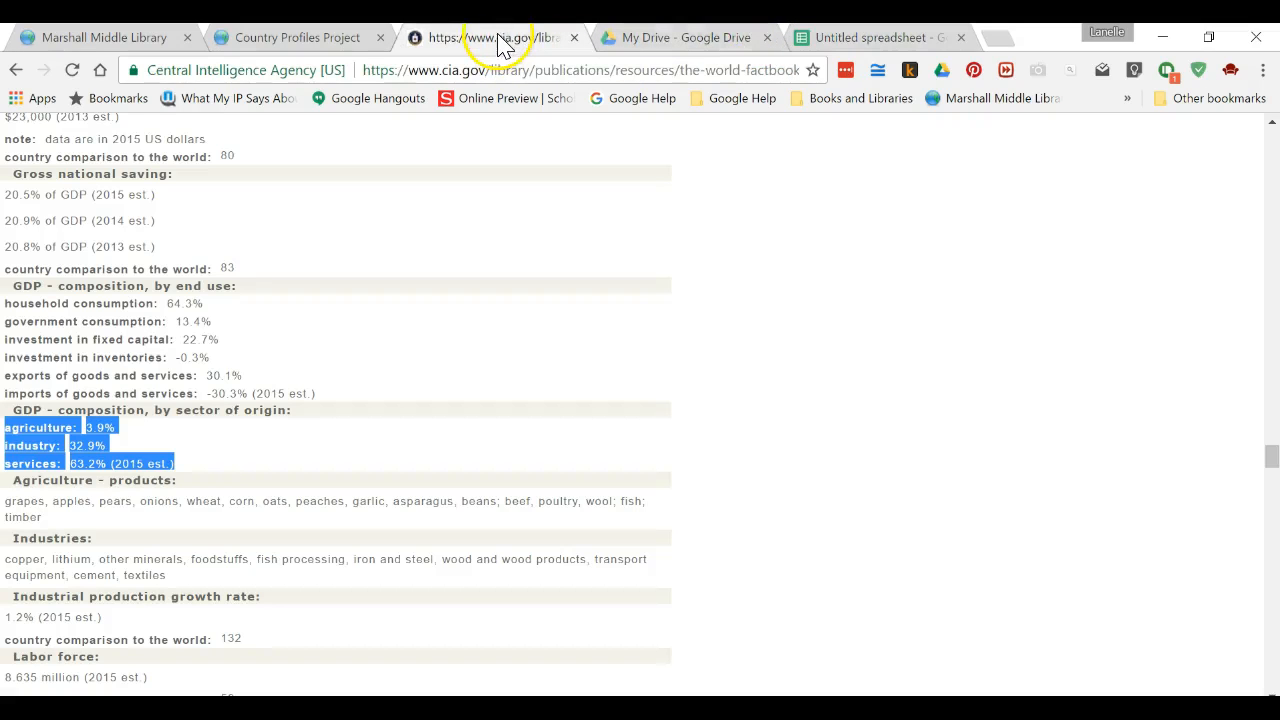
left_click(190, 472)
left_click_drag(188, 470, 15, 425)
key("ctrl+c")
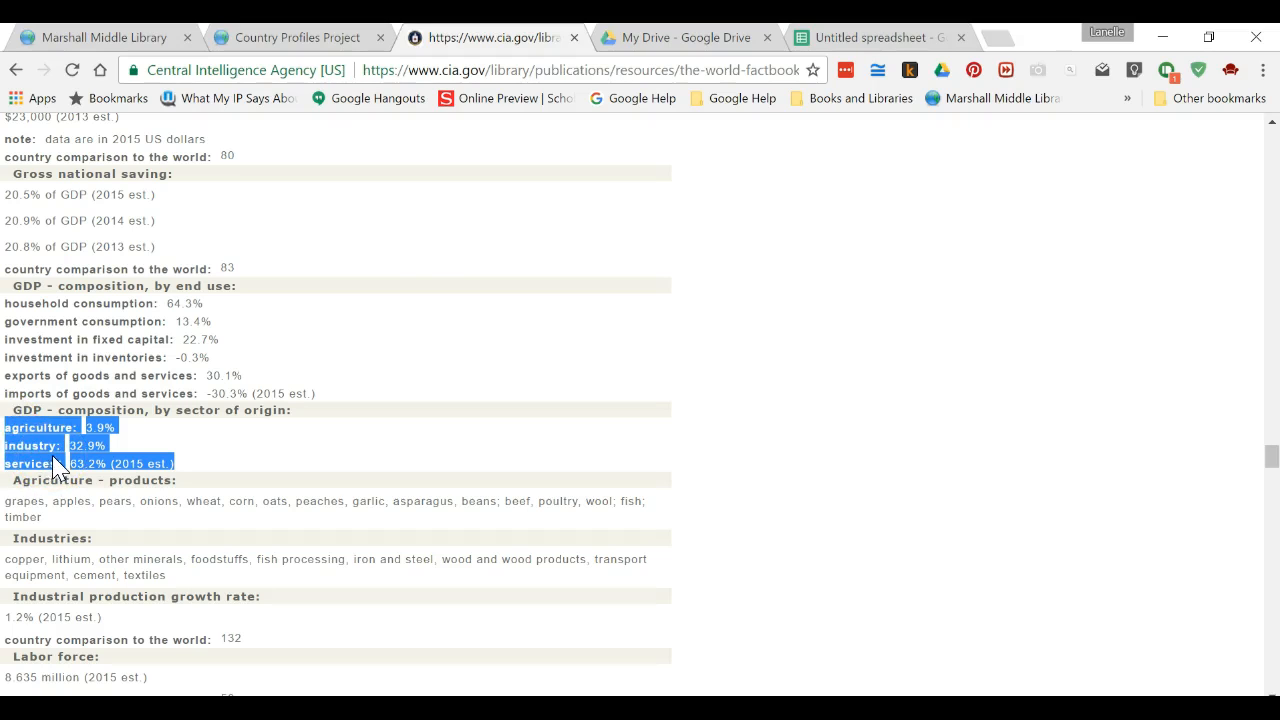
left_click(876, 40)
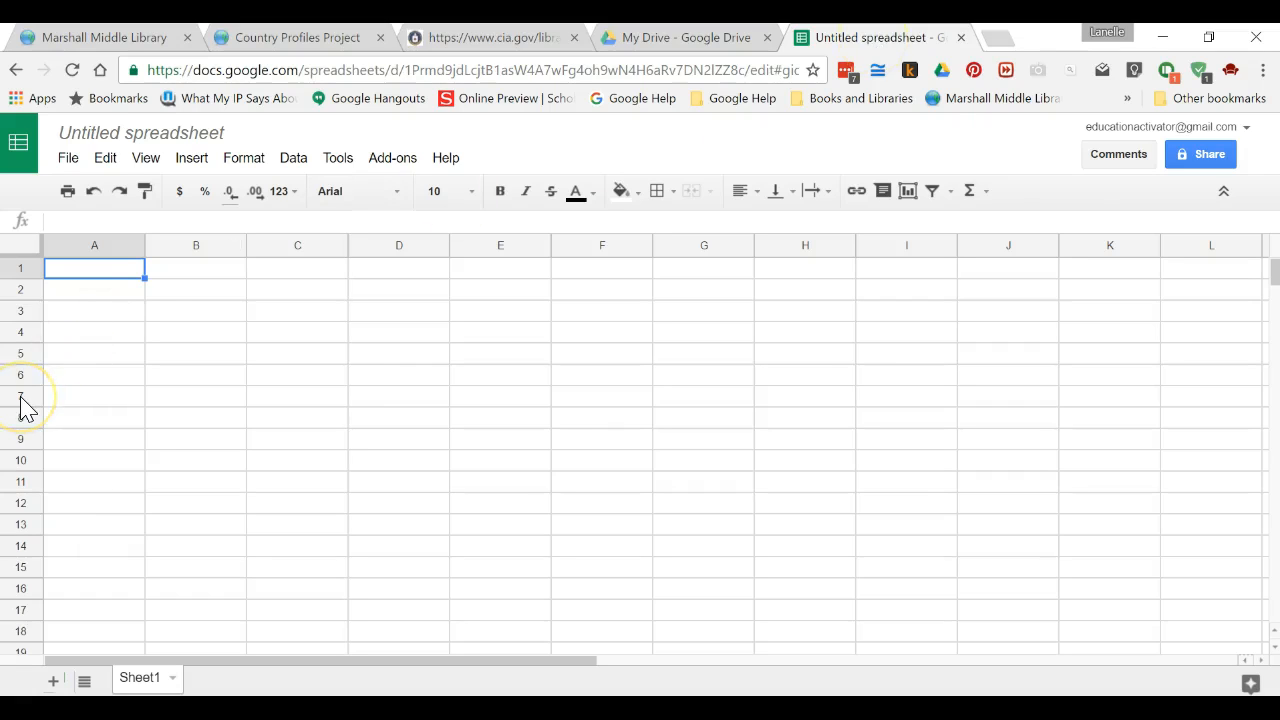
key("ctrl+v")
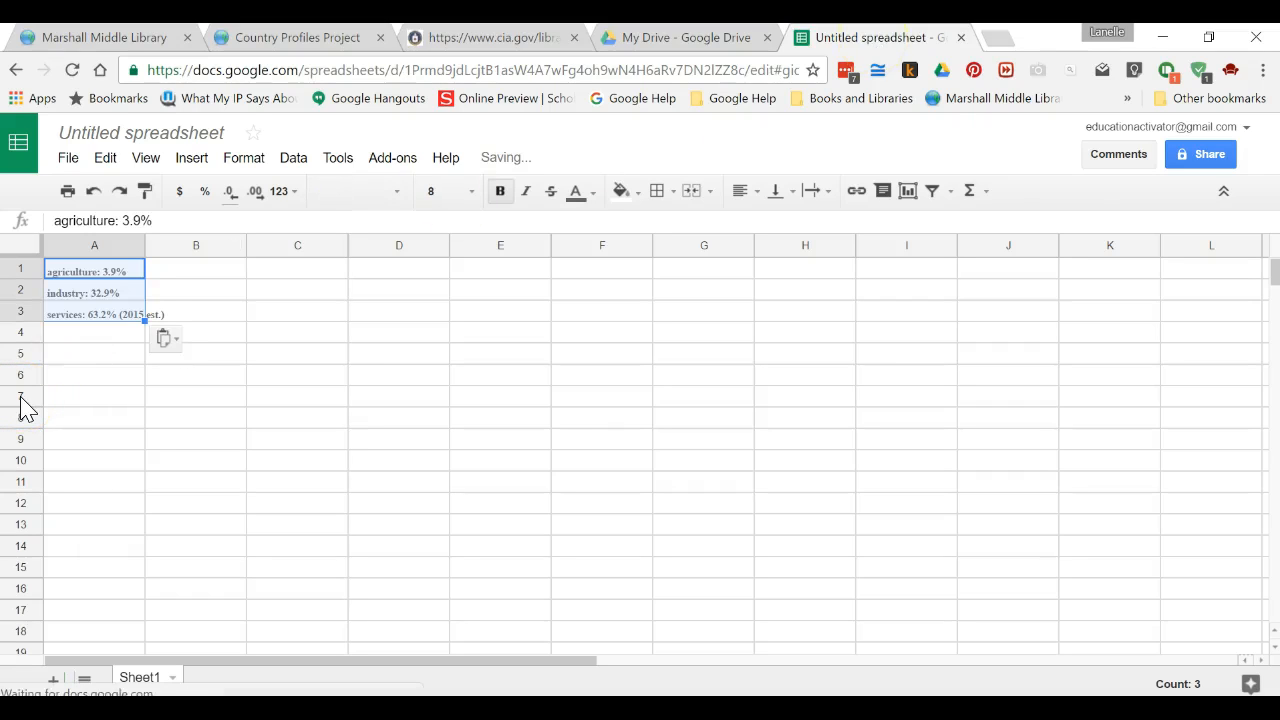
Split the pasted sector text into columns using a colon as the custom separator.
left_click(166, 342)
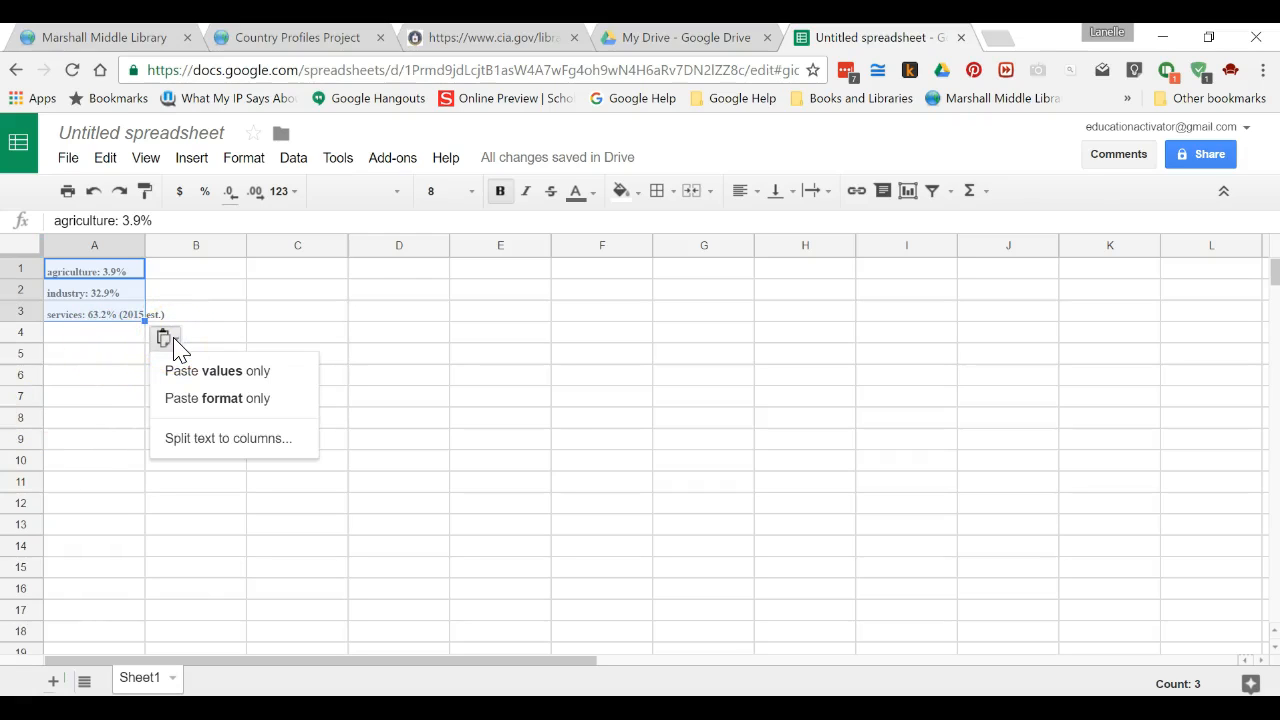
left_click(227, 450)
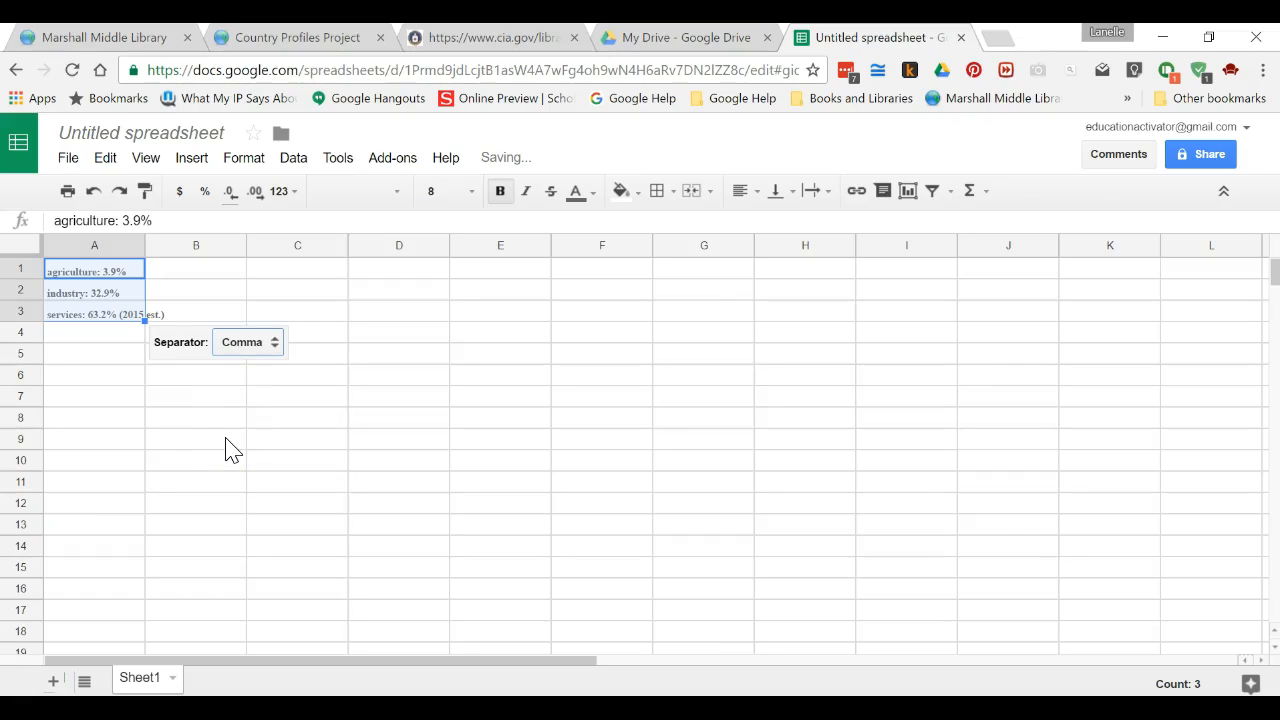
left_click(278, 348)
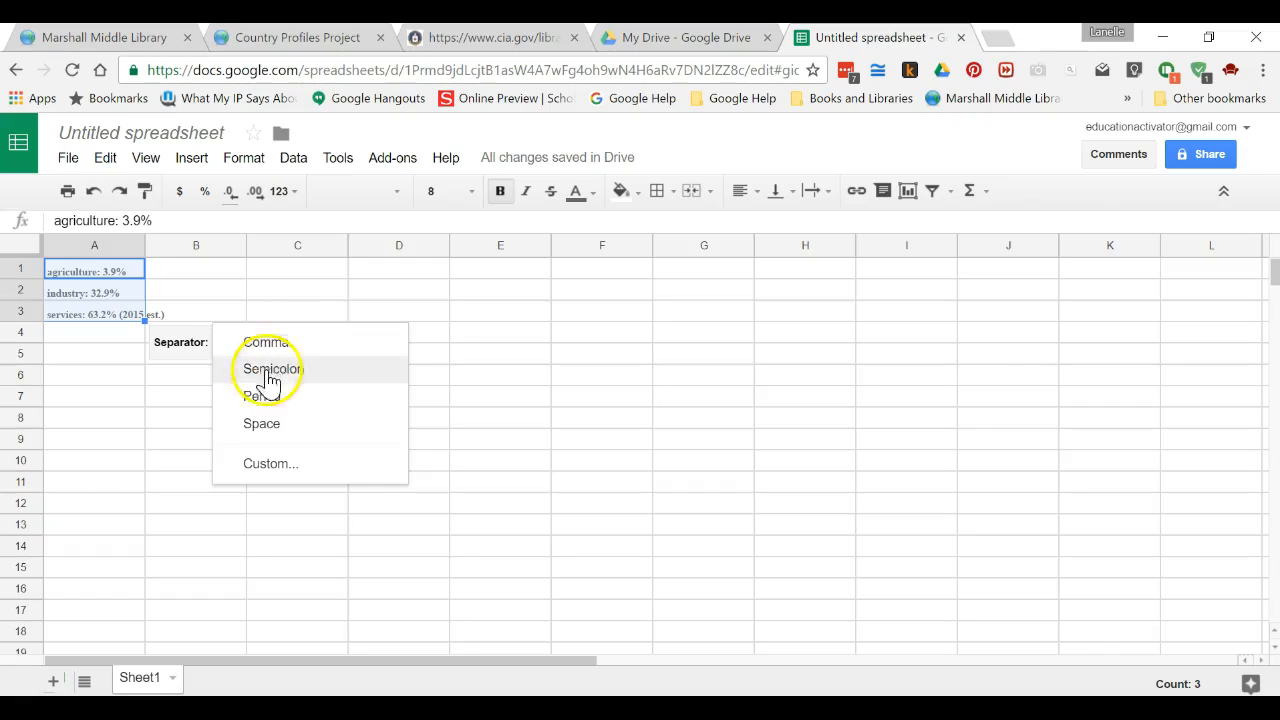
left_click(284, 467)
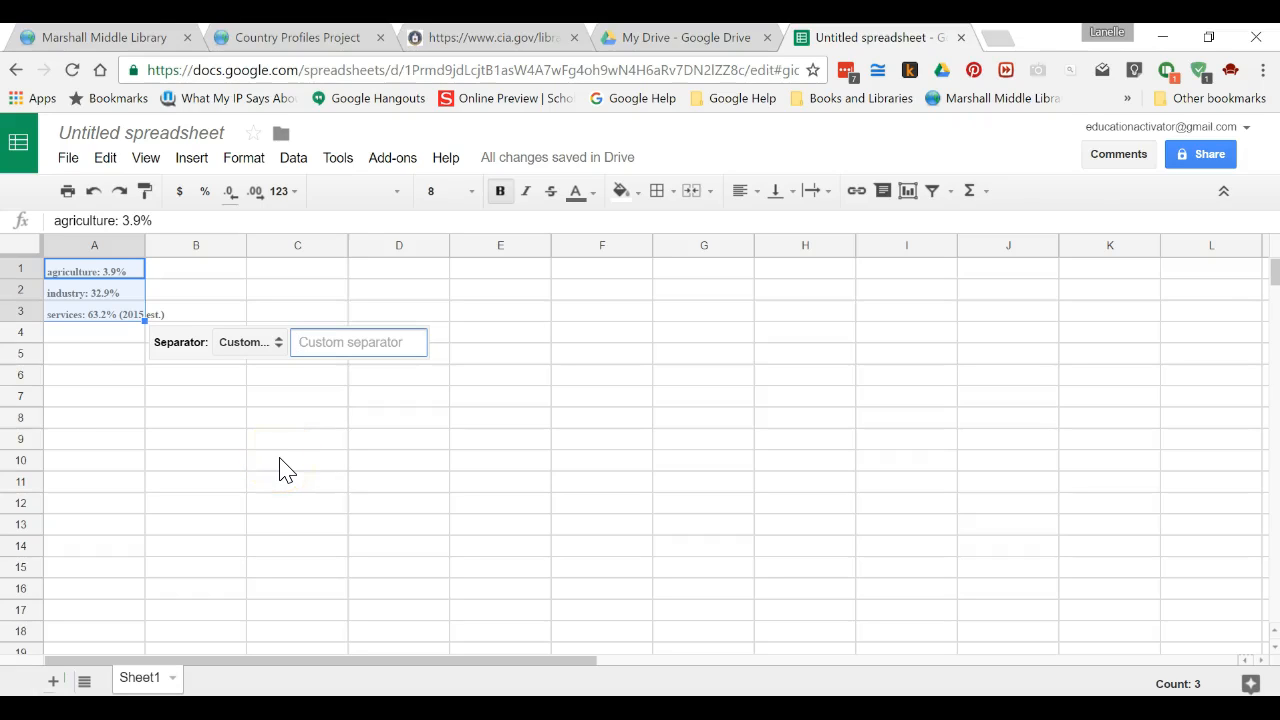
type(":")
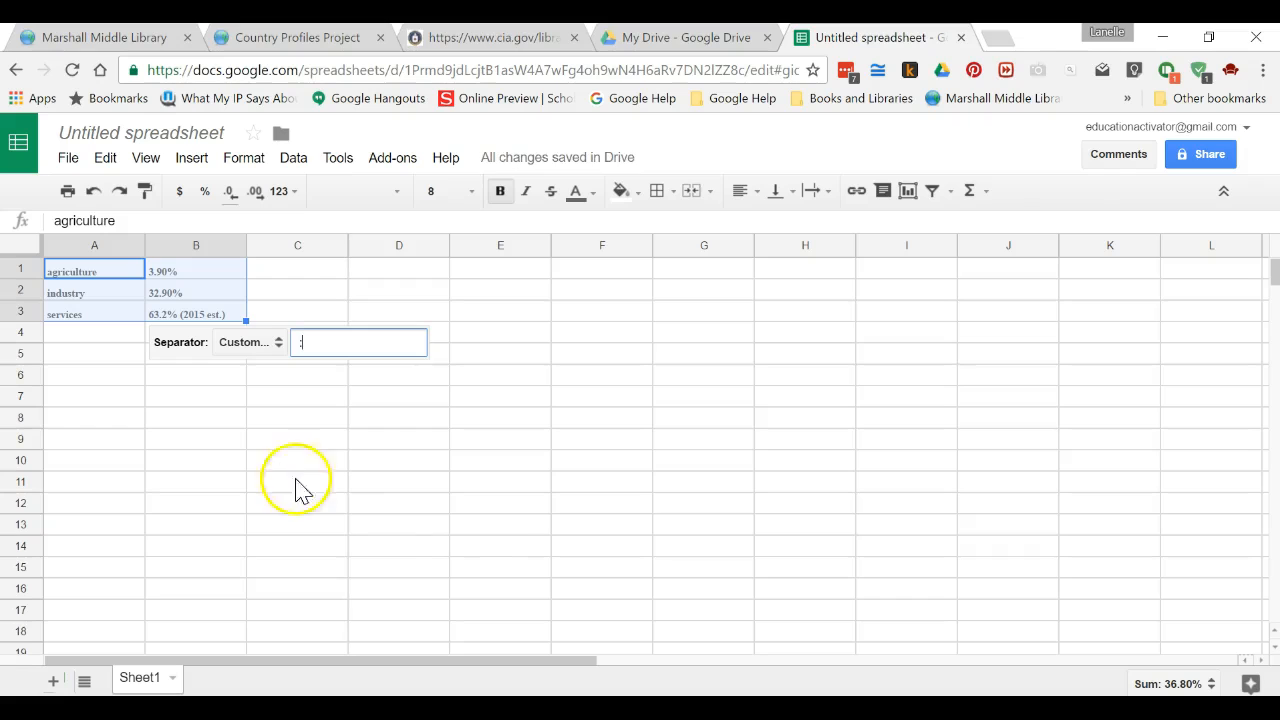
left_click(512, 580)
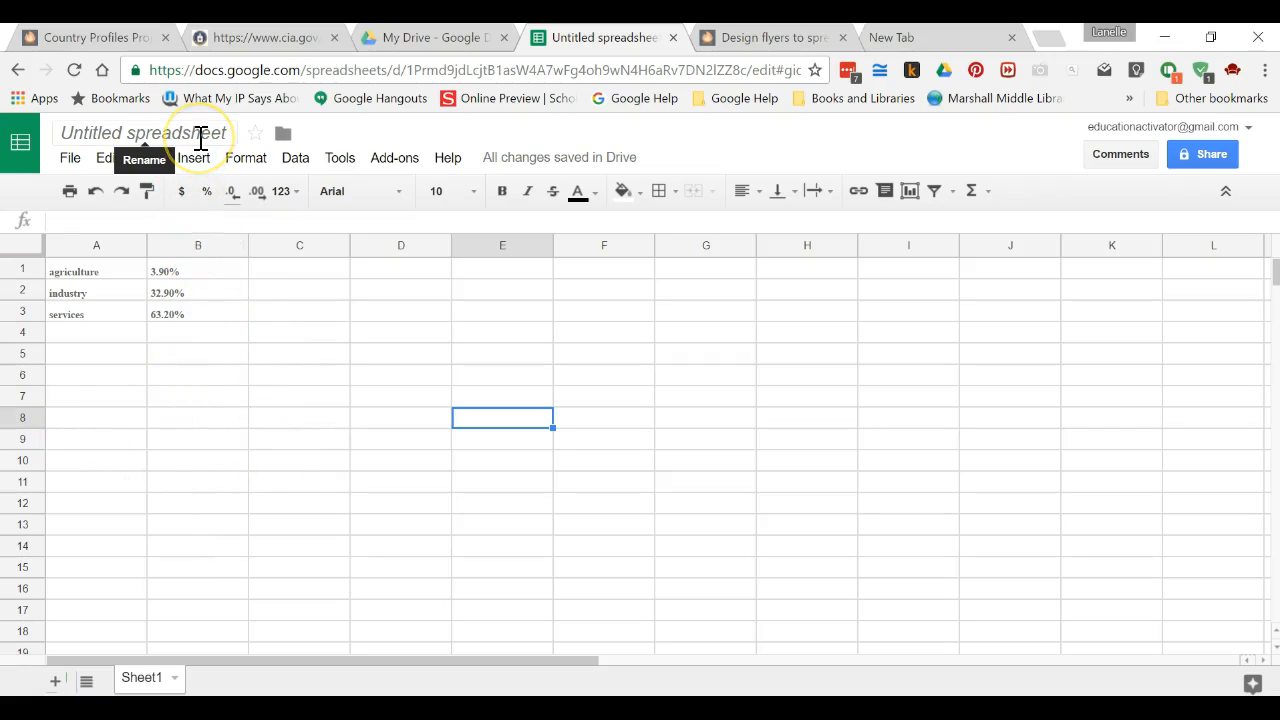
Rename the spreadsheet as "GDP - composition, by sector of origin", copying the heading from the World Factbook page.
left_click(296, 45)
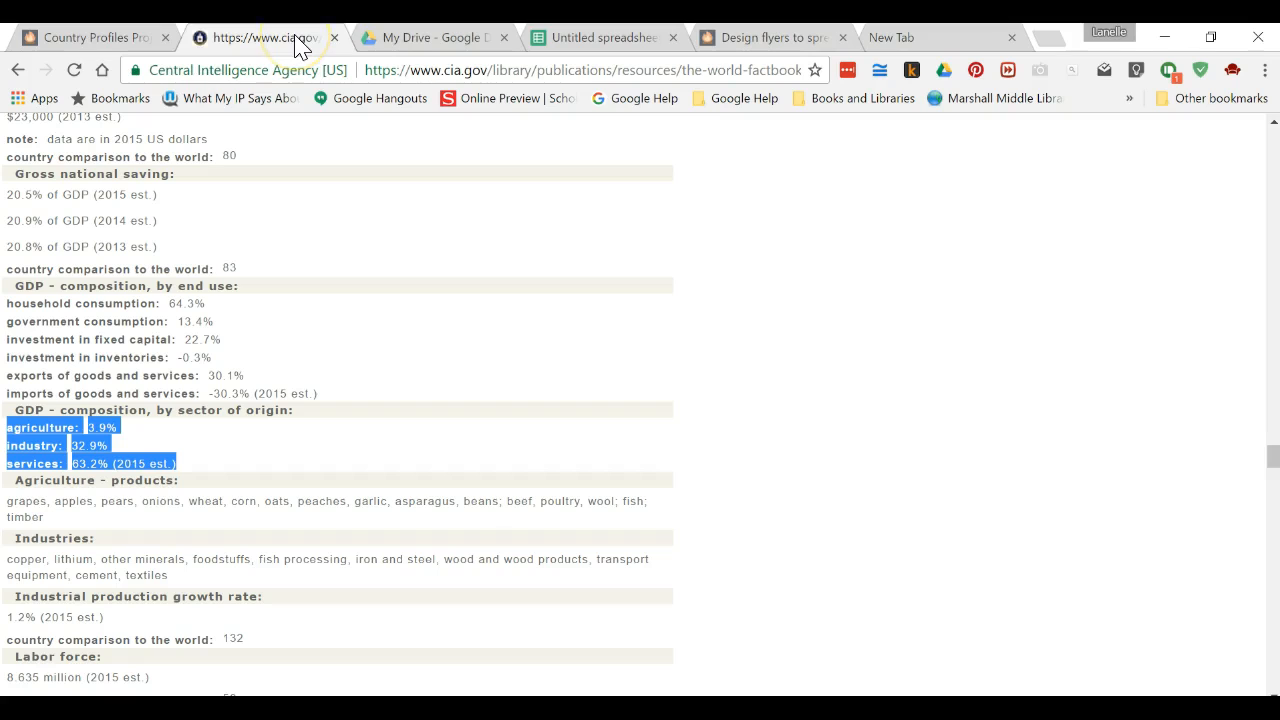
left_click(306, 445)
left_click_drag(287, 410, 13, 425)
key("ctrl+c")
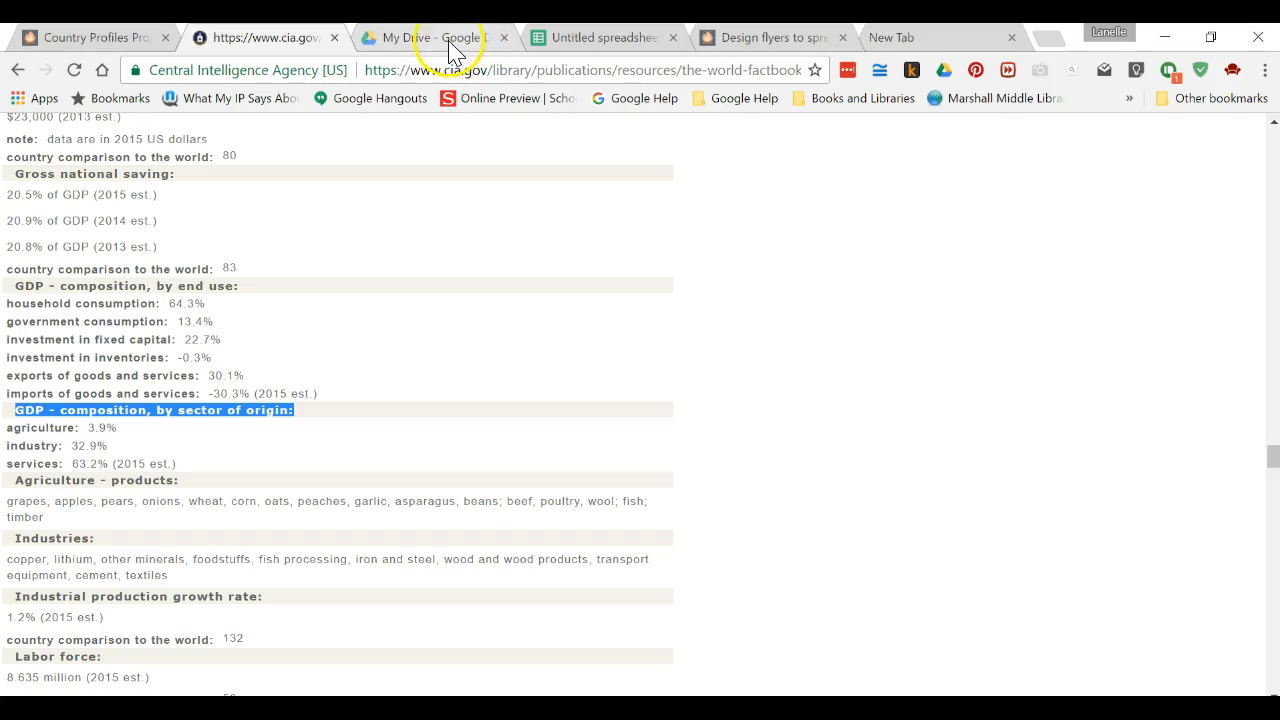
left_click(605, 42)
left_click(145, 131)
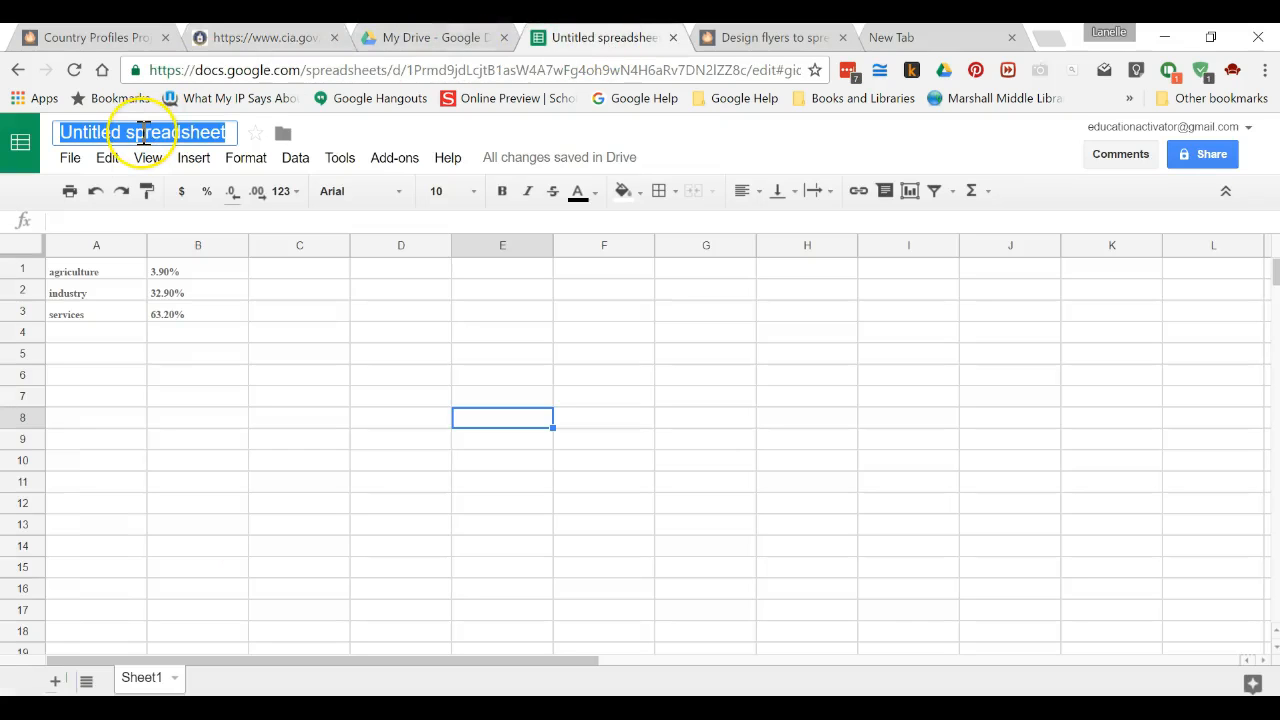
key("ctrl+v")
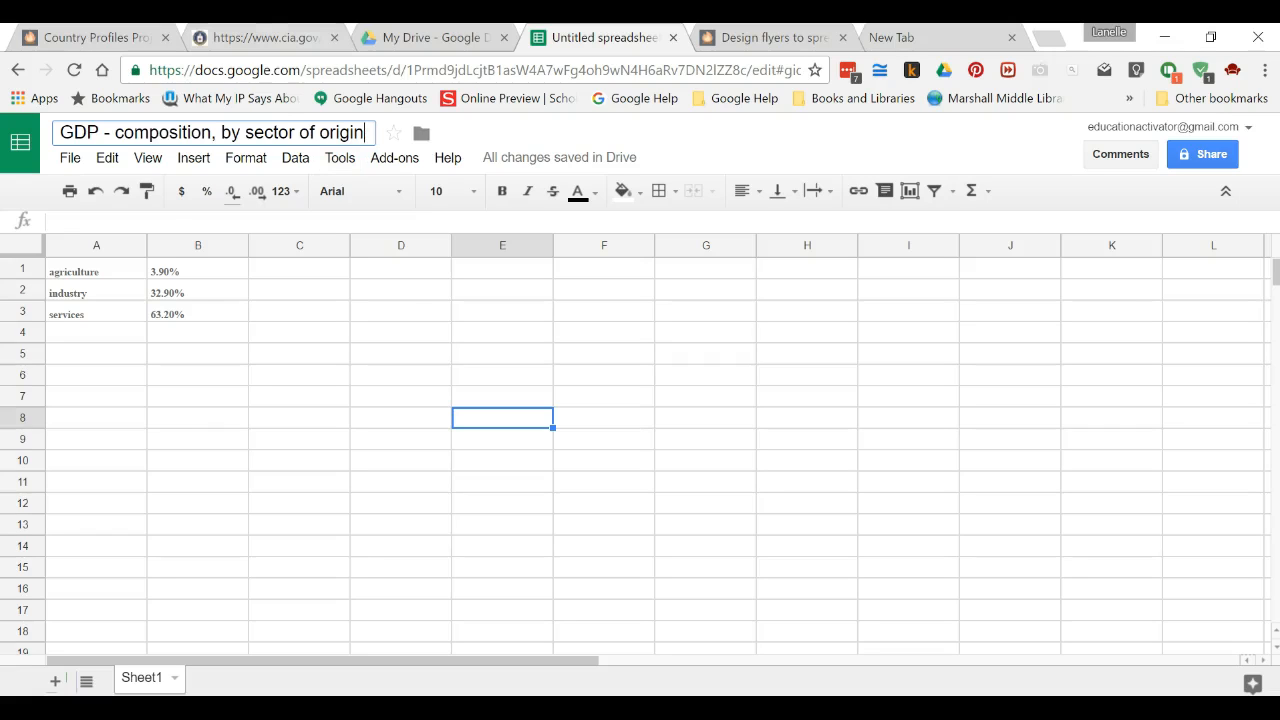
left_click(228, 355)
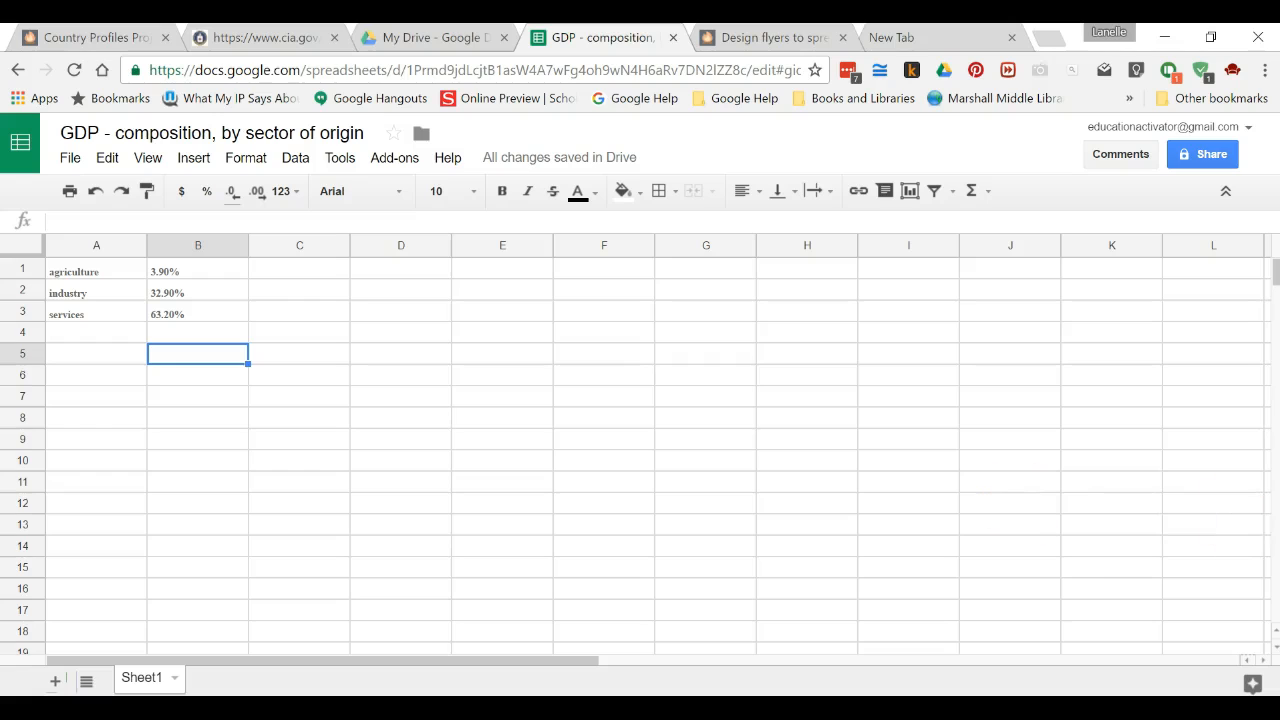
left_click(1250, 685)
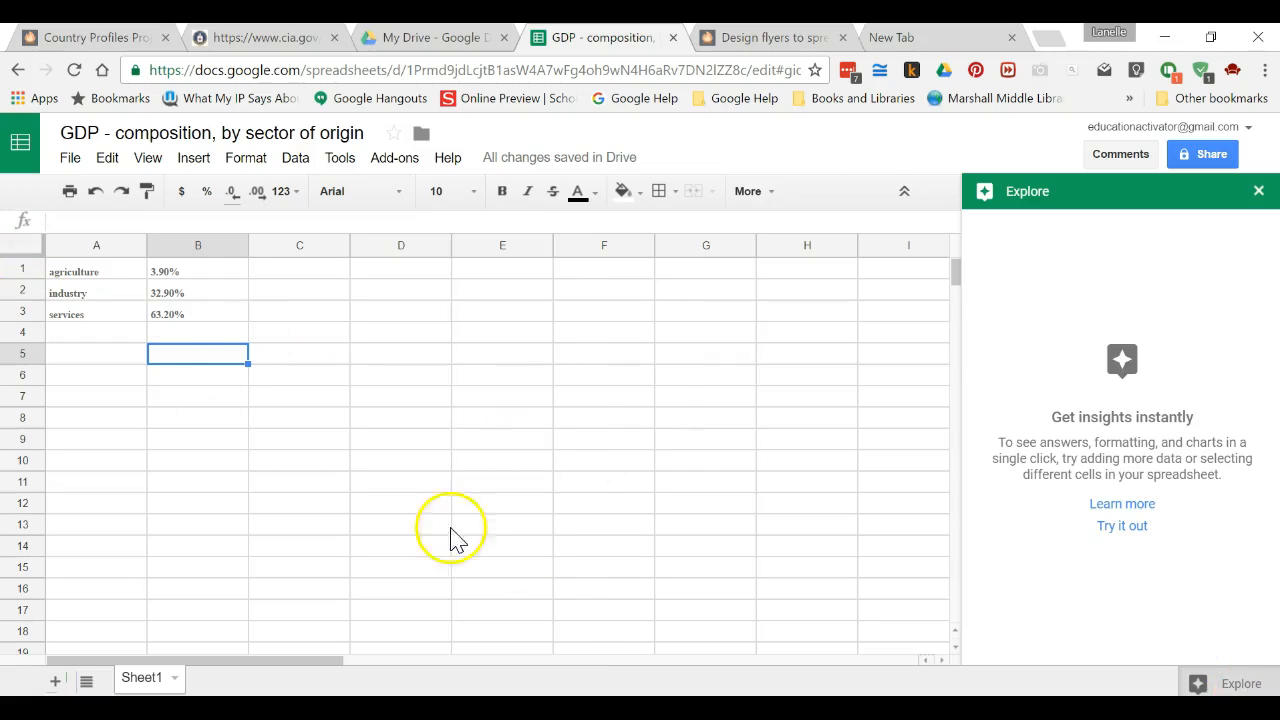
left_click(510, 490)
left_click(24, 248)
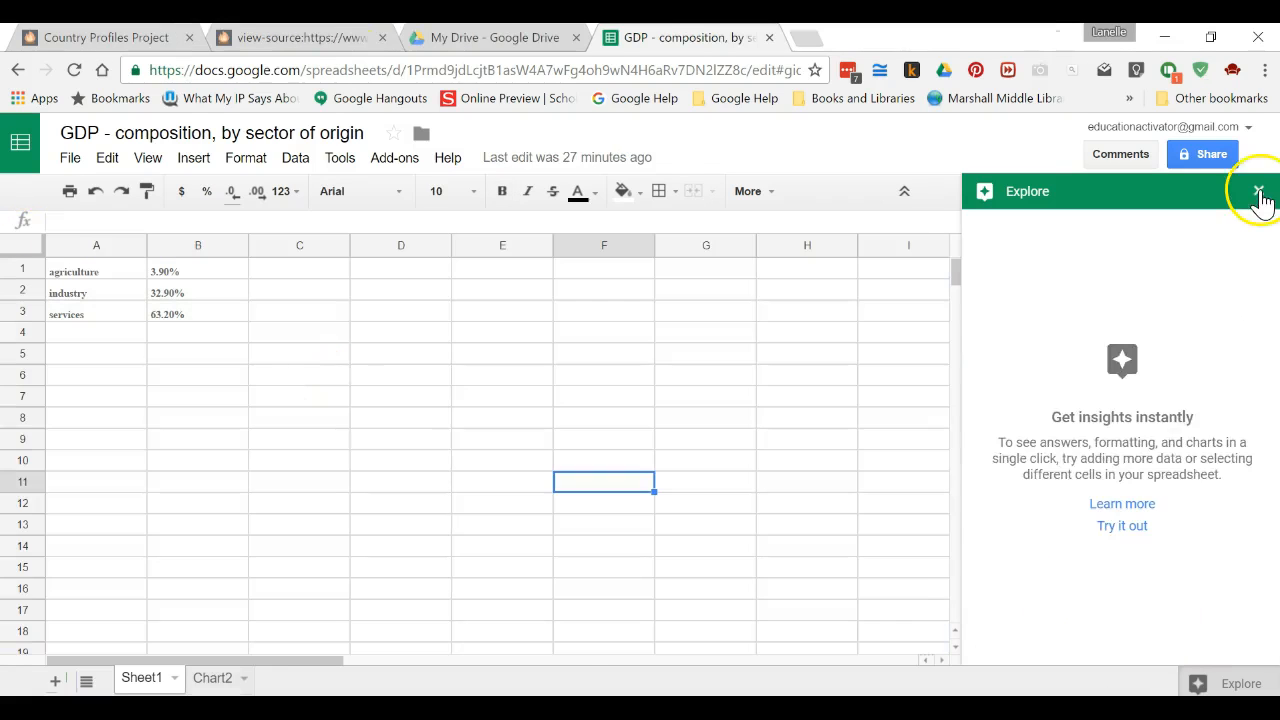
left_click(1258, 191)
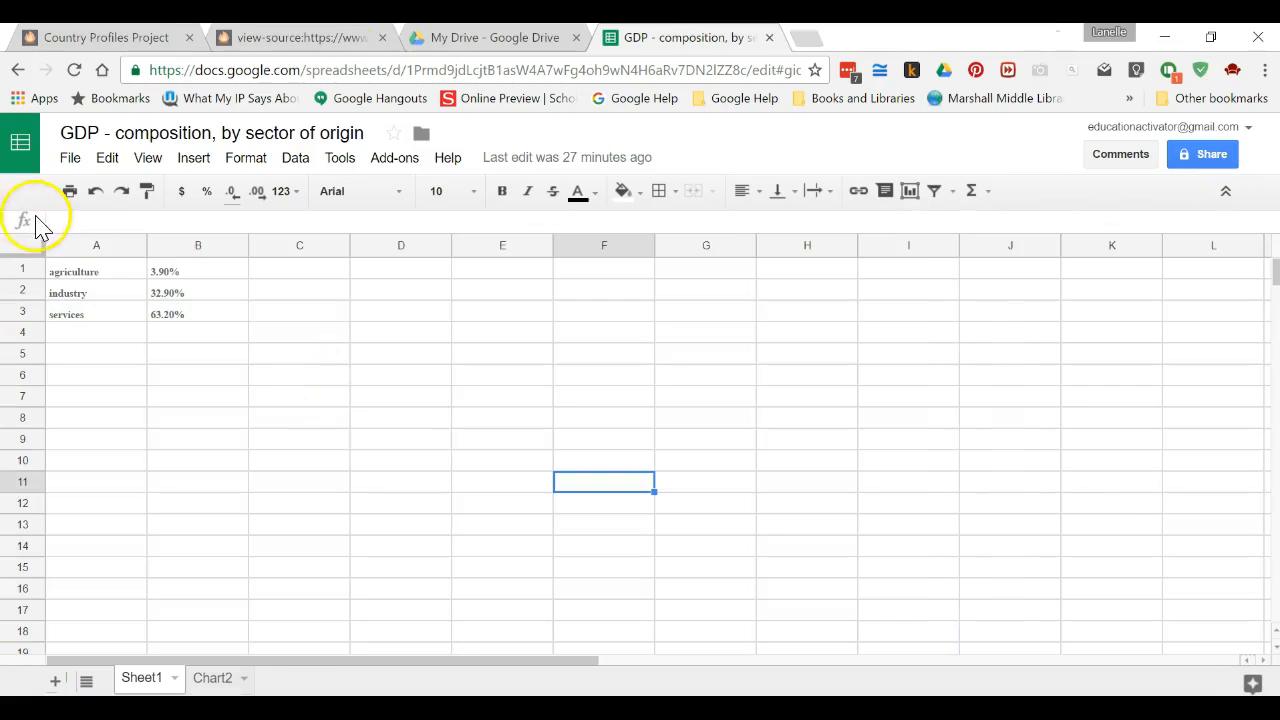
Select the whole sheet and insert the bar chart suggested by Explore below the sector data.
left_click(22, 246)
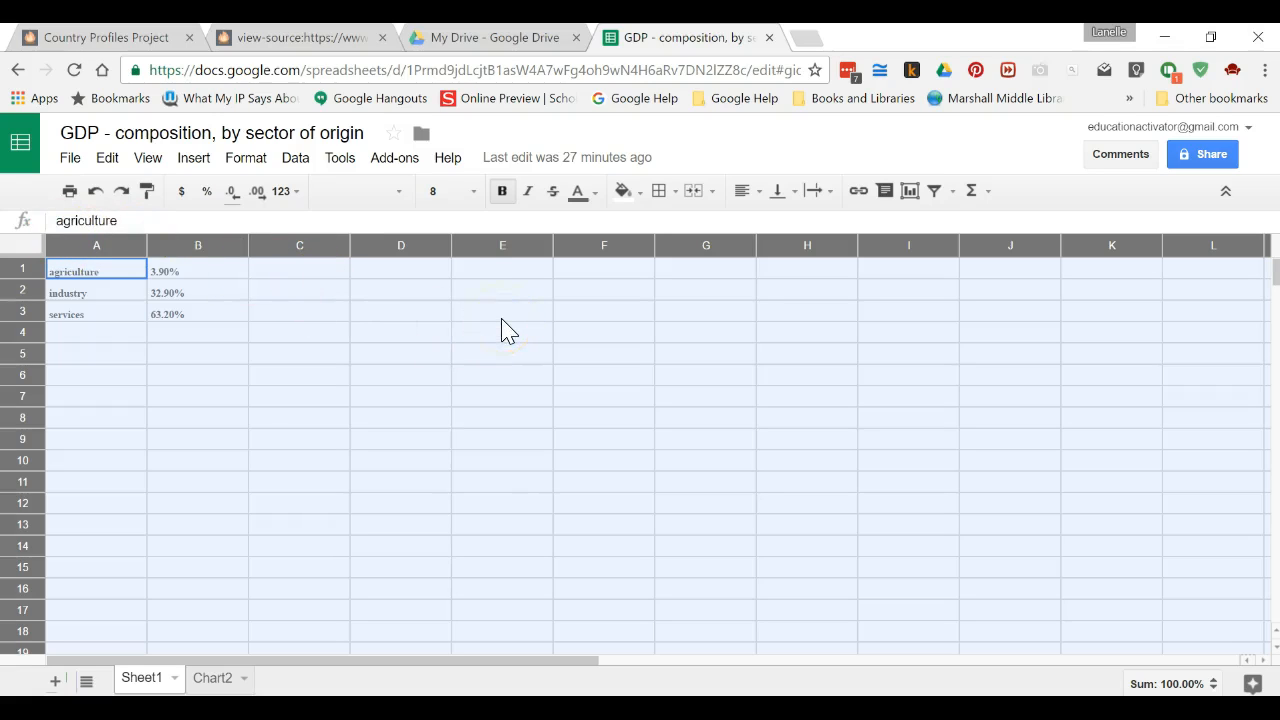
left_click(1253, 683)
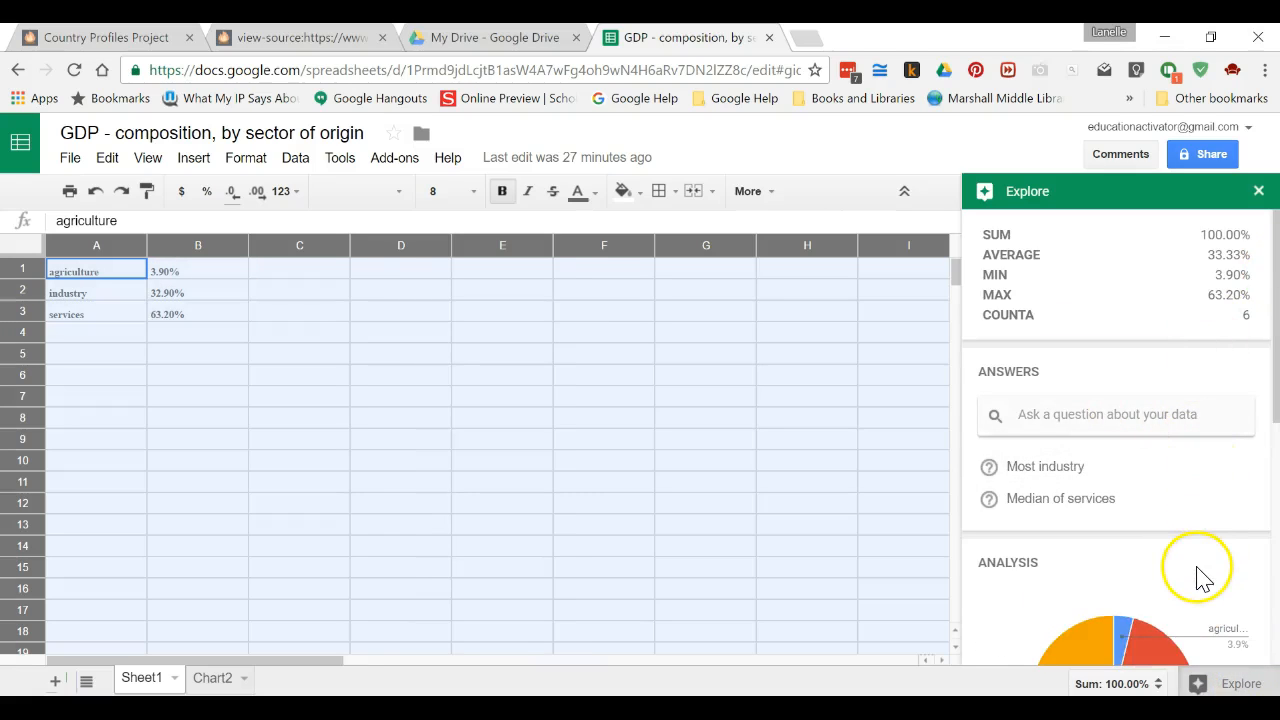
left_click_drag(1276, 335, 1272, 586)
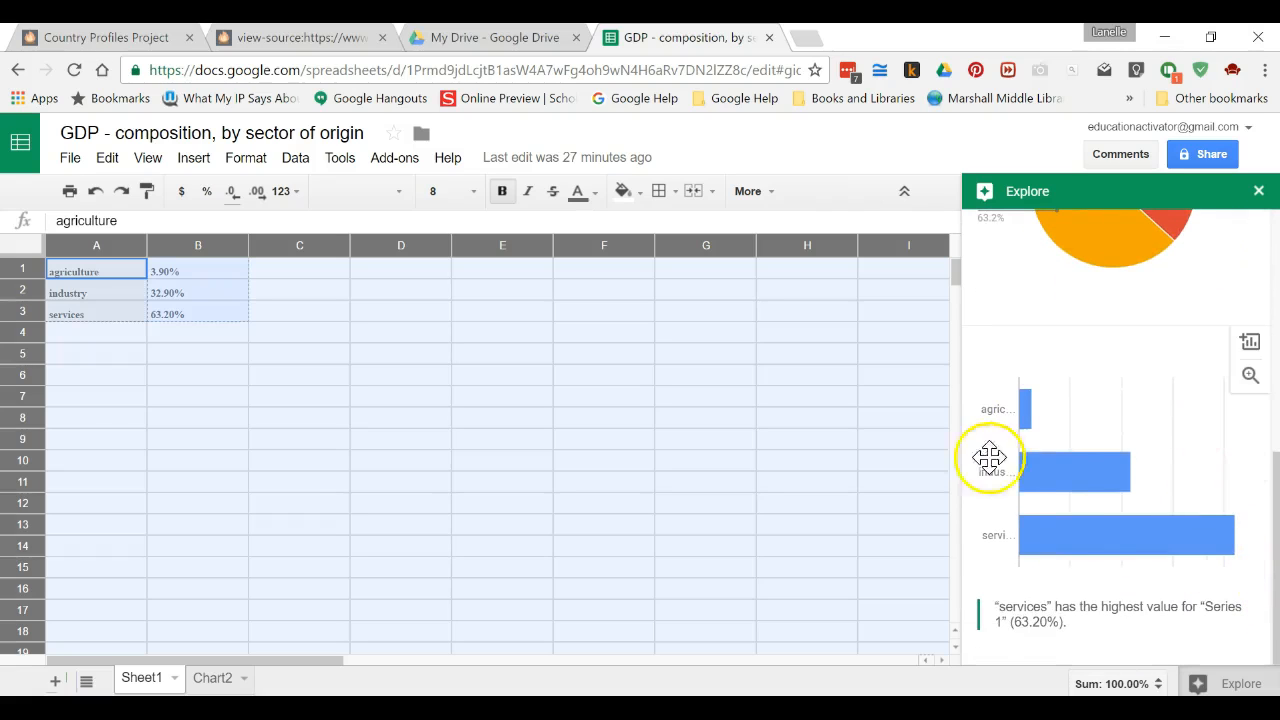
mouse_move(1130, 466)
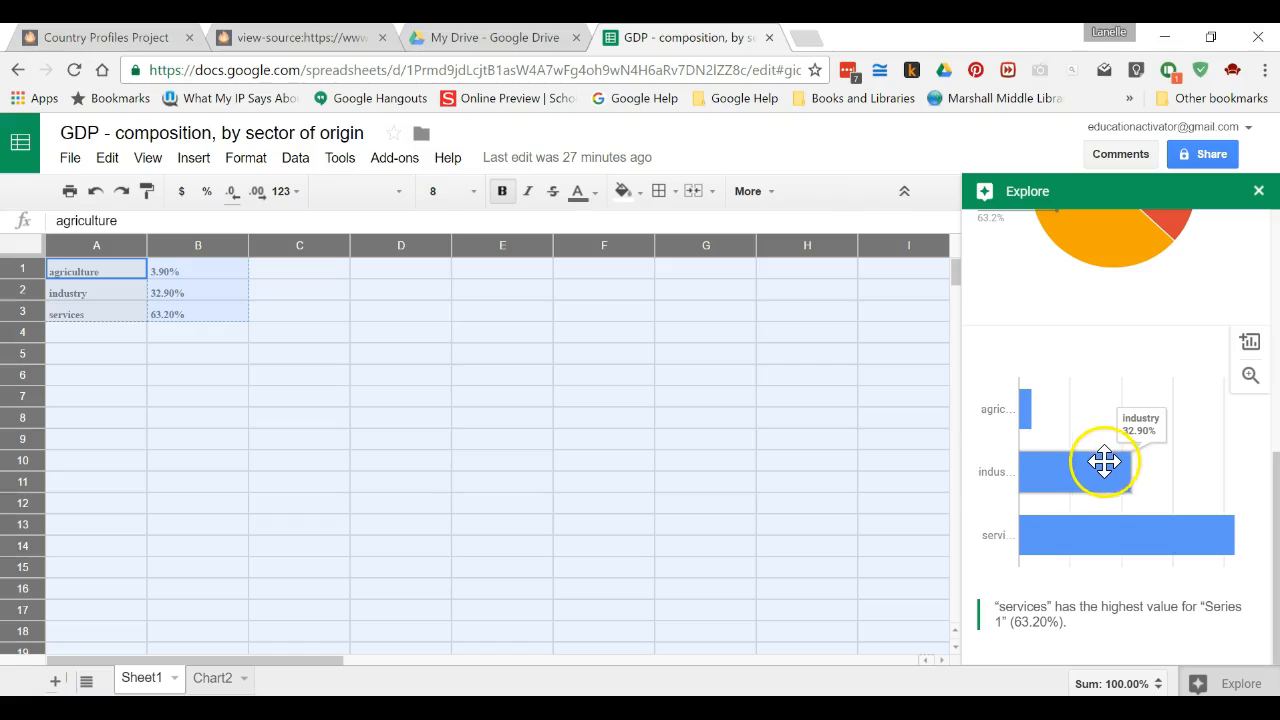
left_click_drag(945, 481, 455, 507)
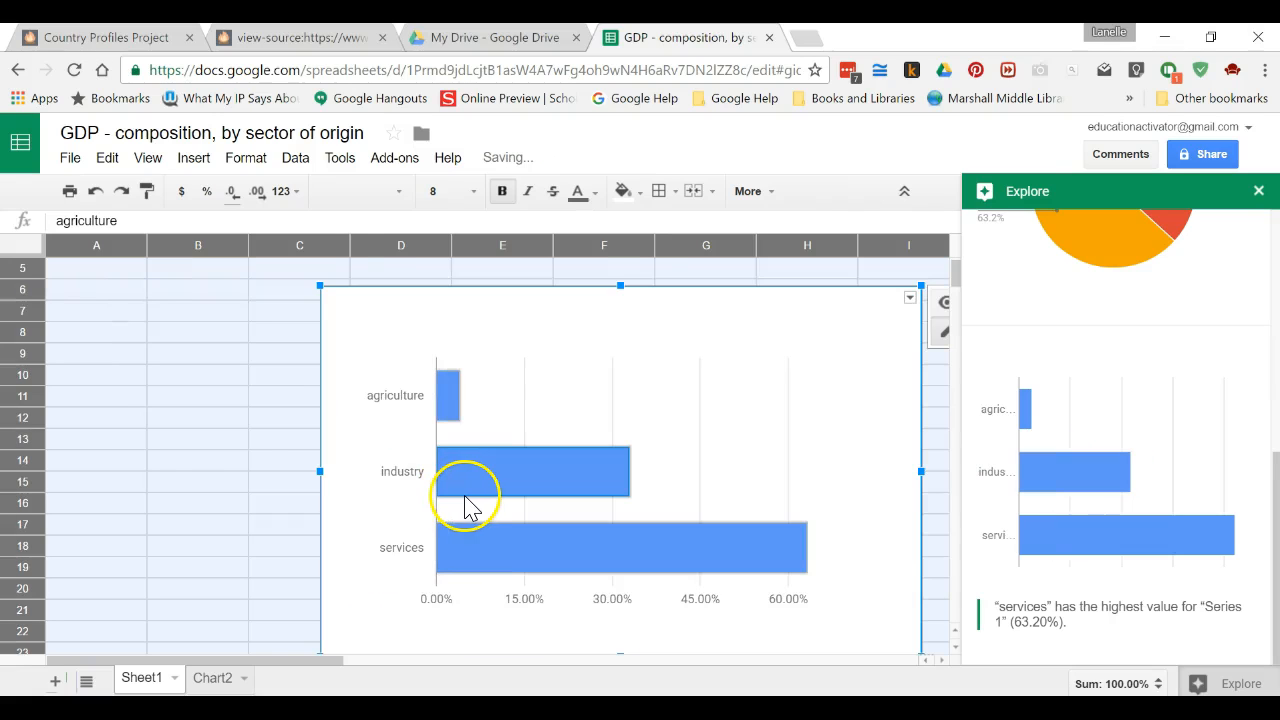
left_click(112, 462)
Change the inserted bar chart of sector data to a 3D pie chart and update it.
left_click(795, 465)
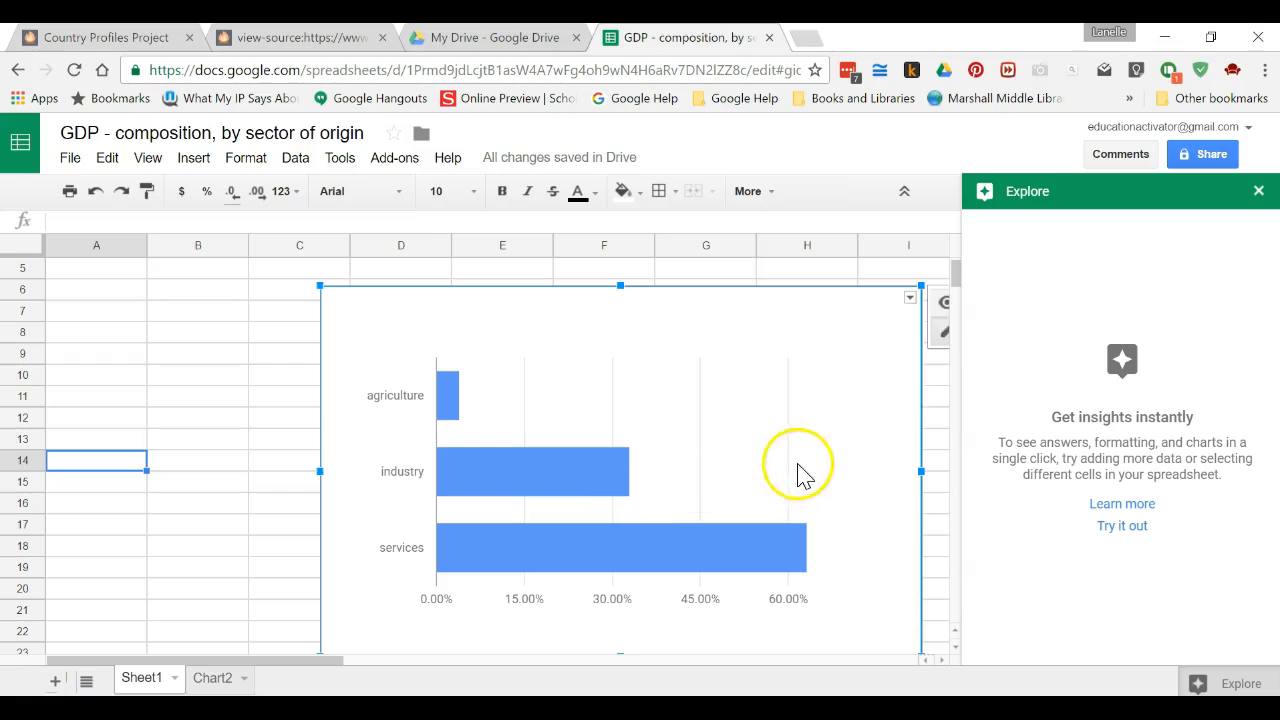
left_click(909, 301)
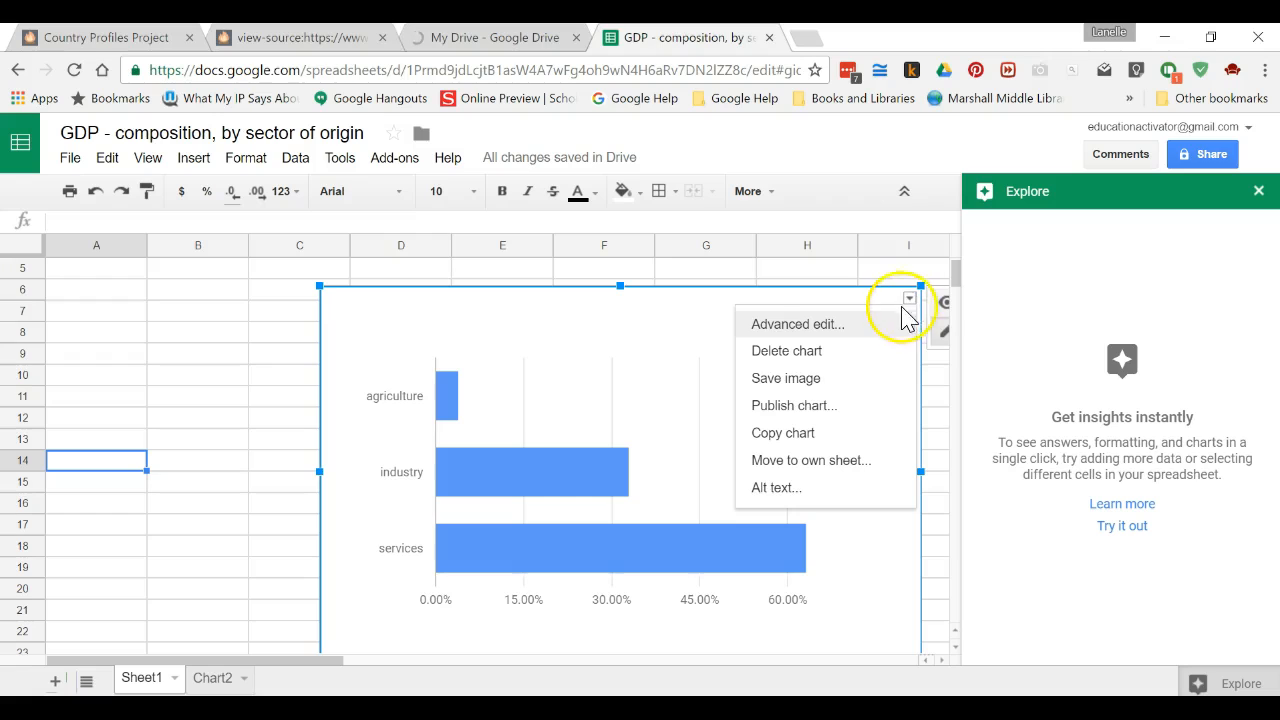
left_click(872, 326)
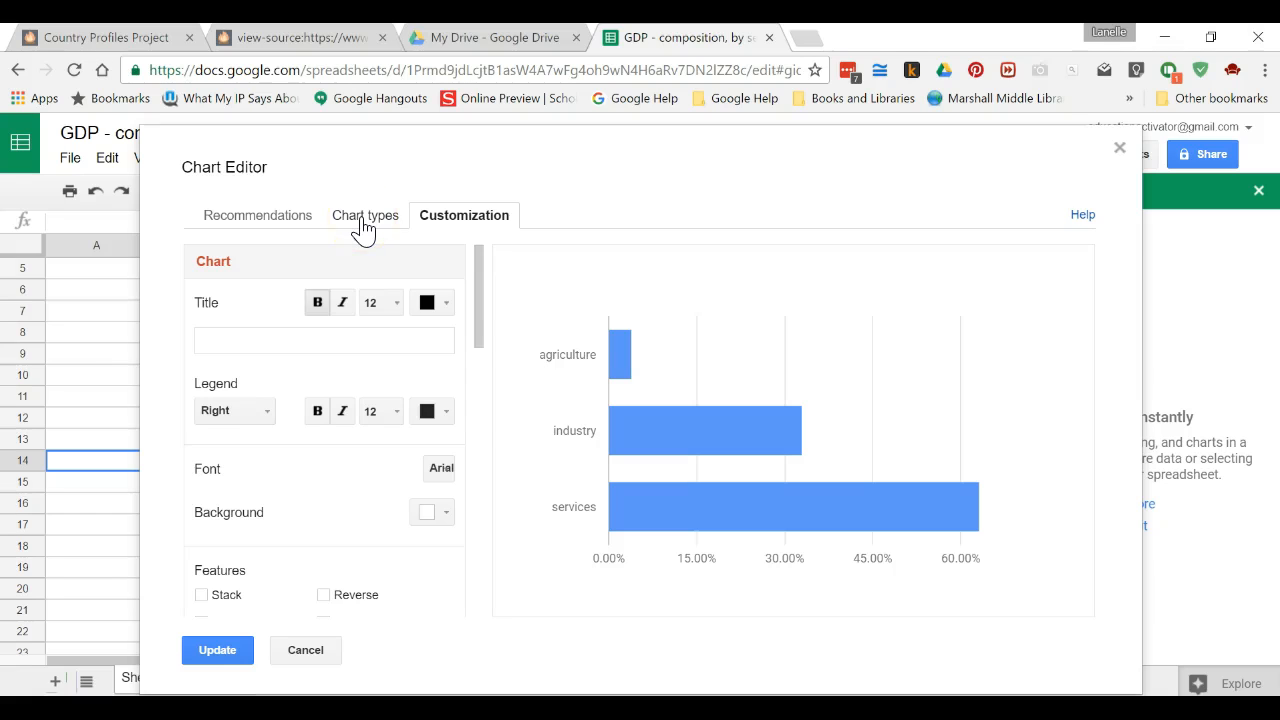
left_click(363, 225)
left_click_drag(485, 410, 478, 508)
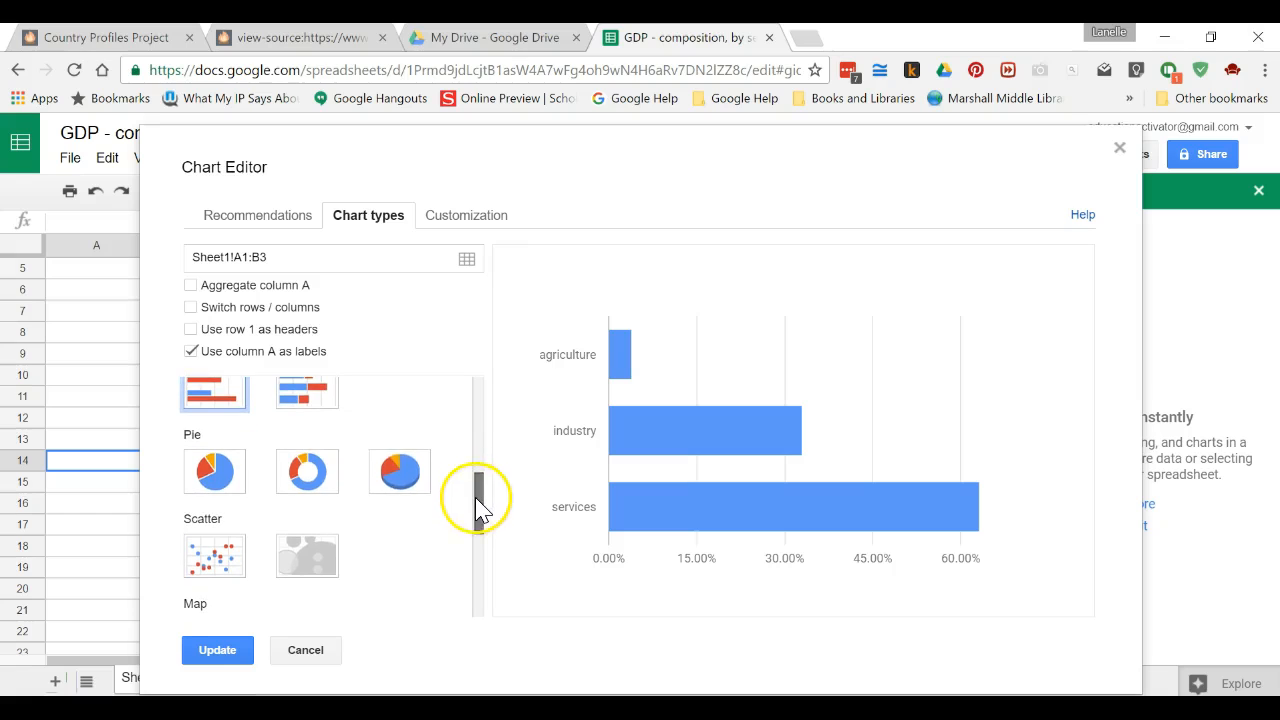
left_click(413, 489)
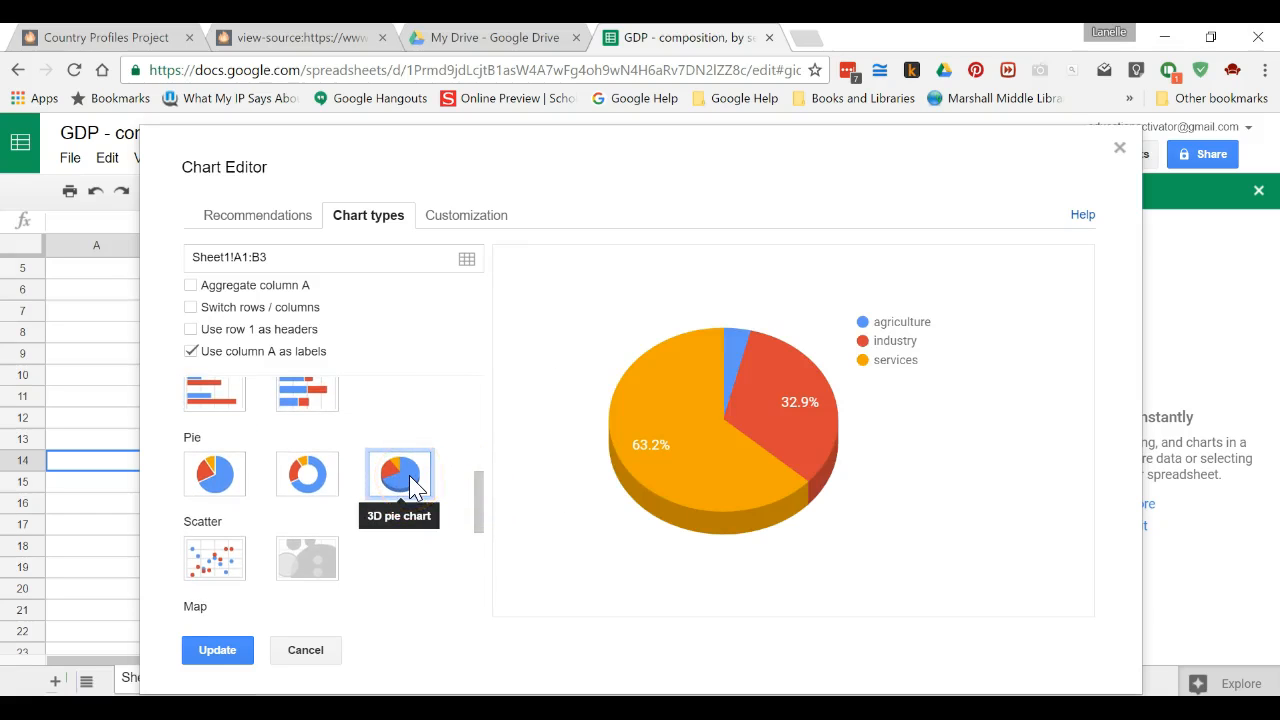
left_click(237, 650)
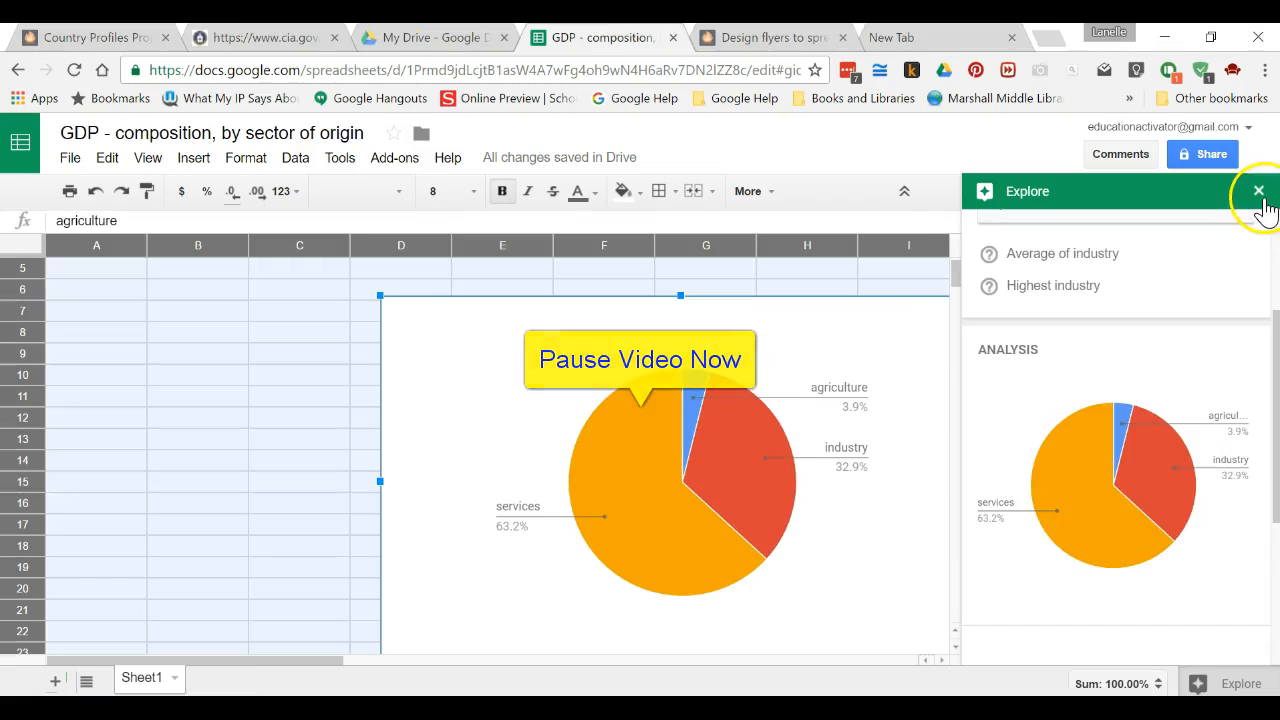
Close Explore and title the pie chart "Chile GDP - composition, by sector of origin" through its advanced edit options.
left_click(1258, 191)
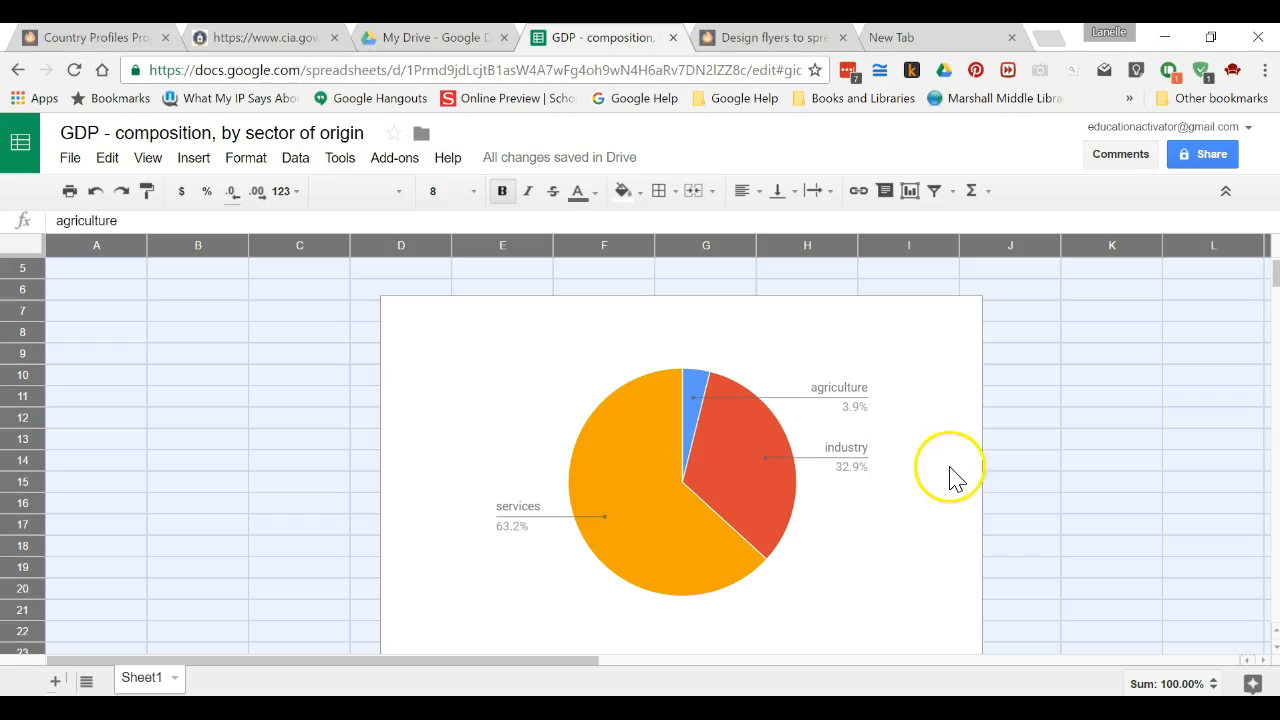
left_click(857, 552)
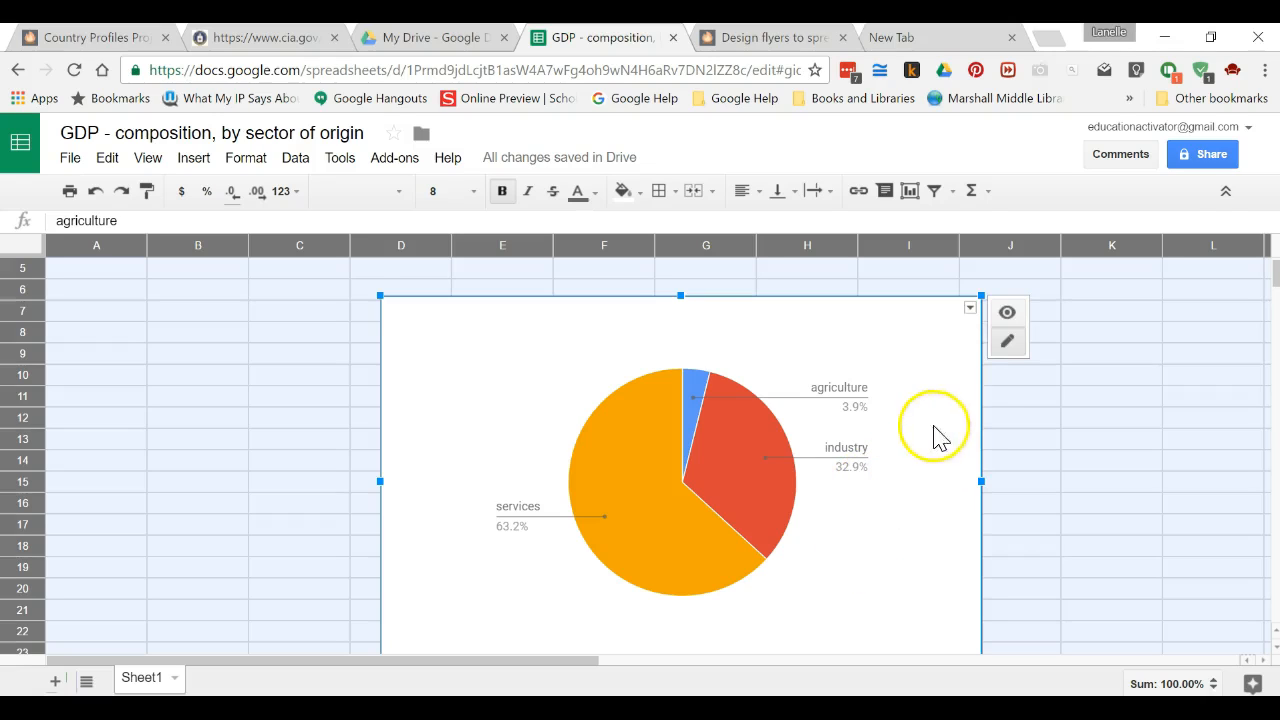
left_click(970, 309)
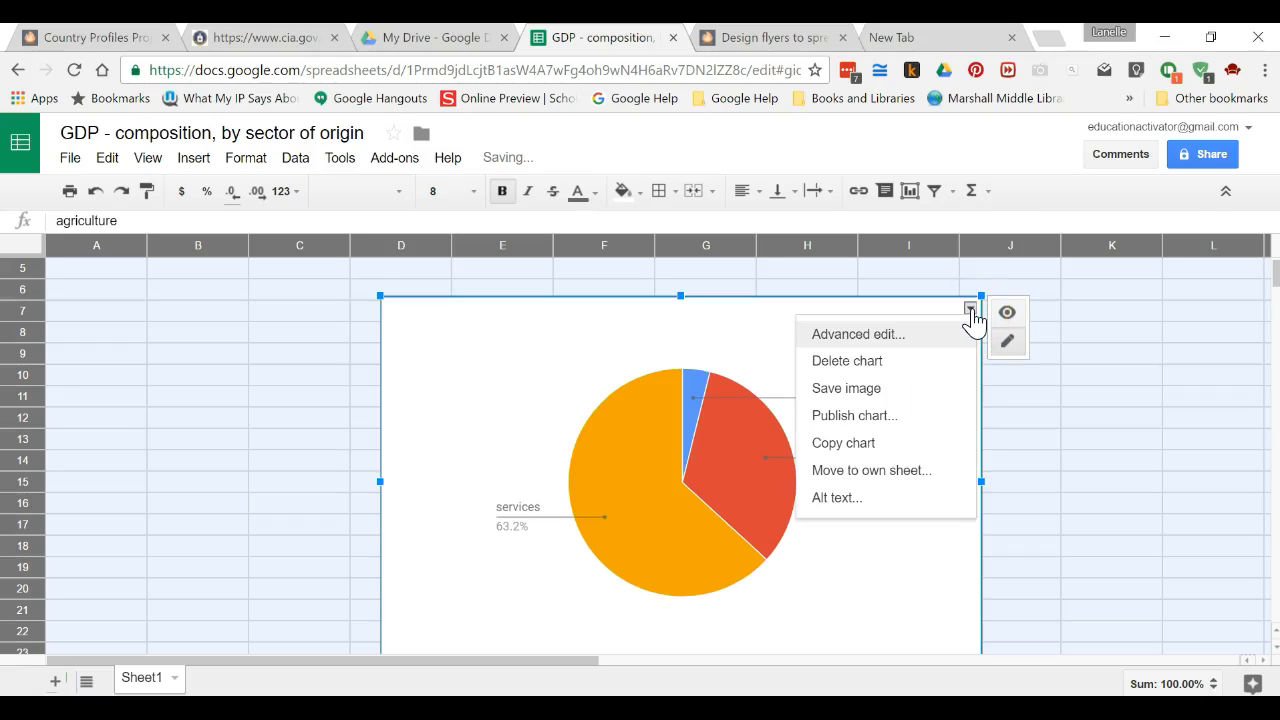
left_click(907, 340)
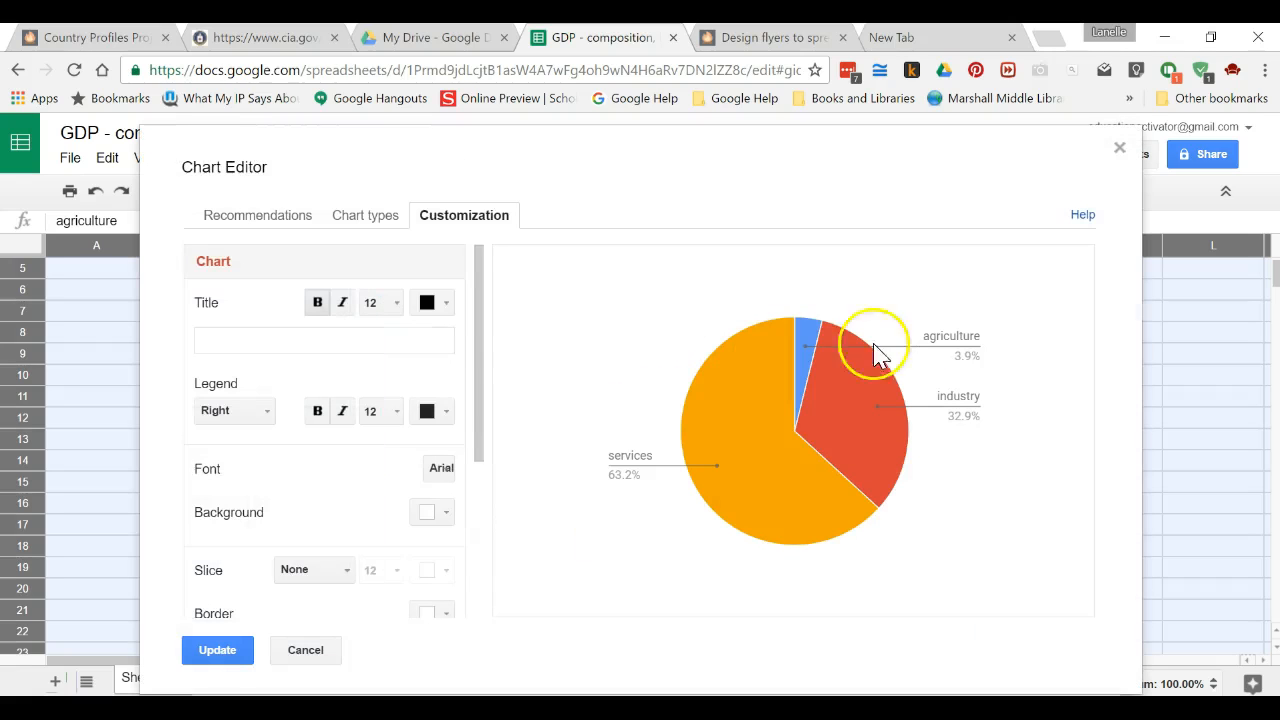
left_click(372, 337)
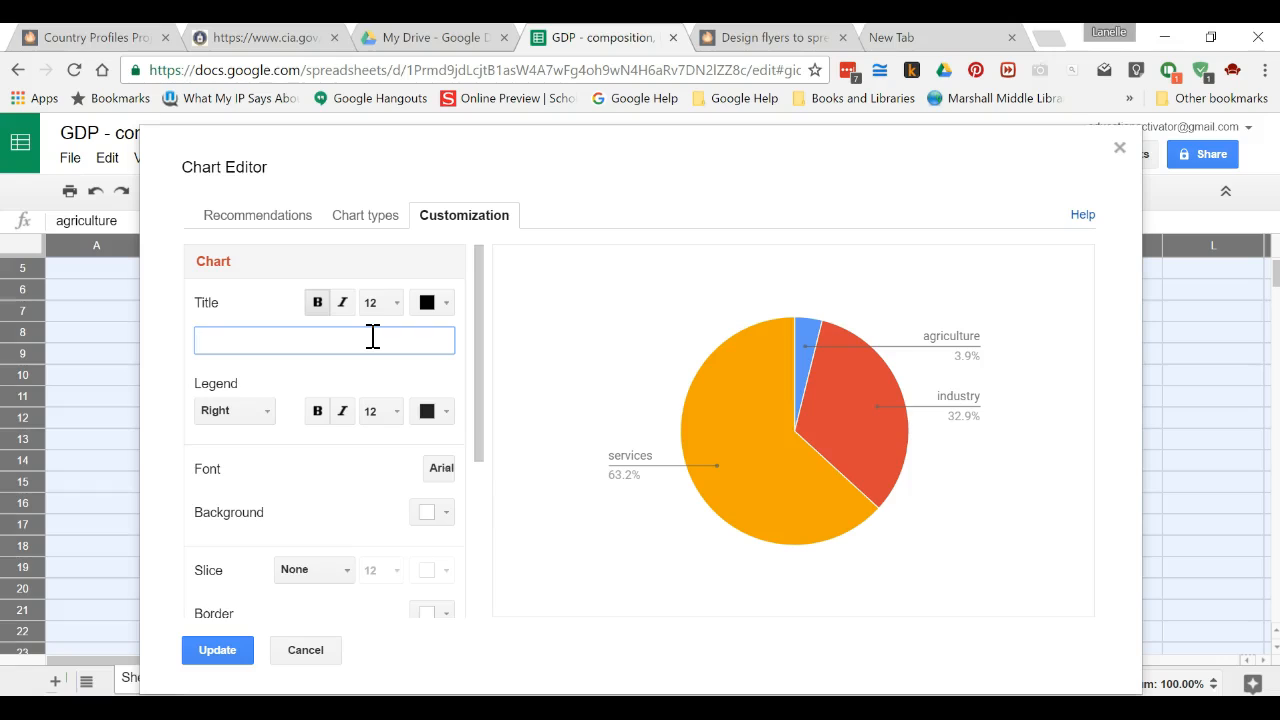
type("GDP - composition, by sector of origin:")
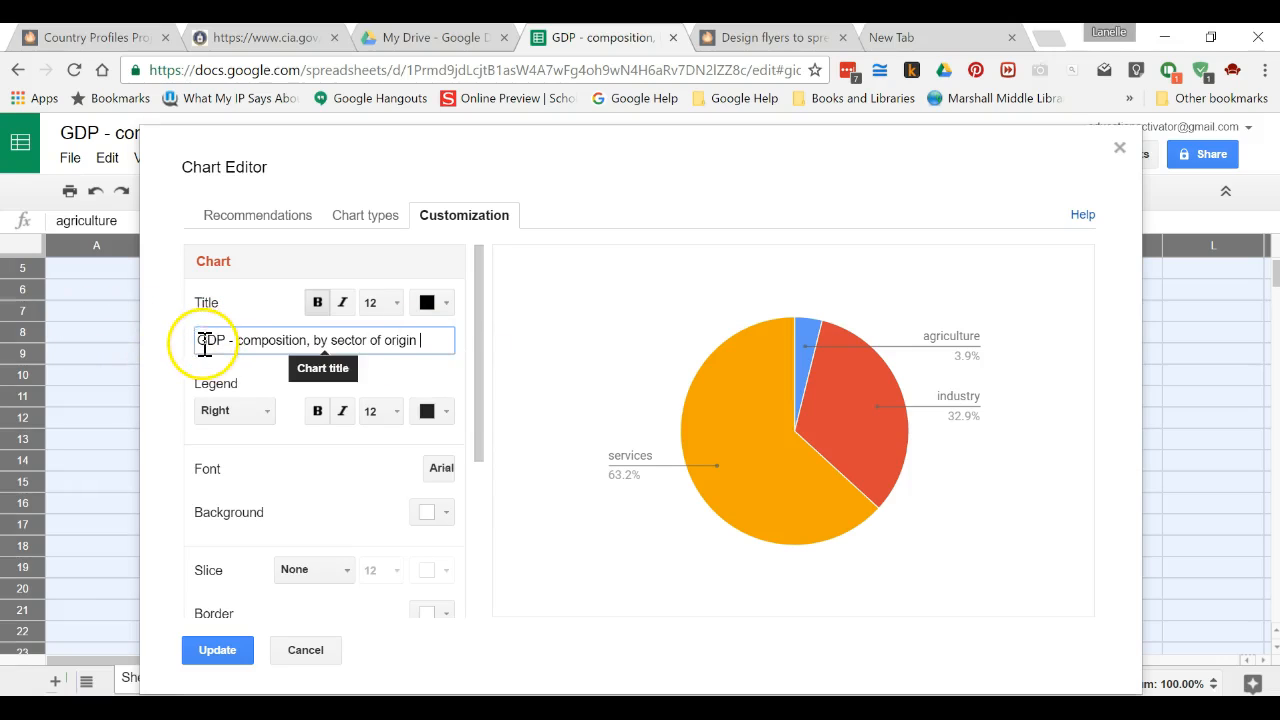
type("Chile")
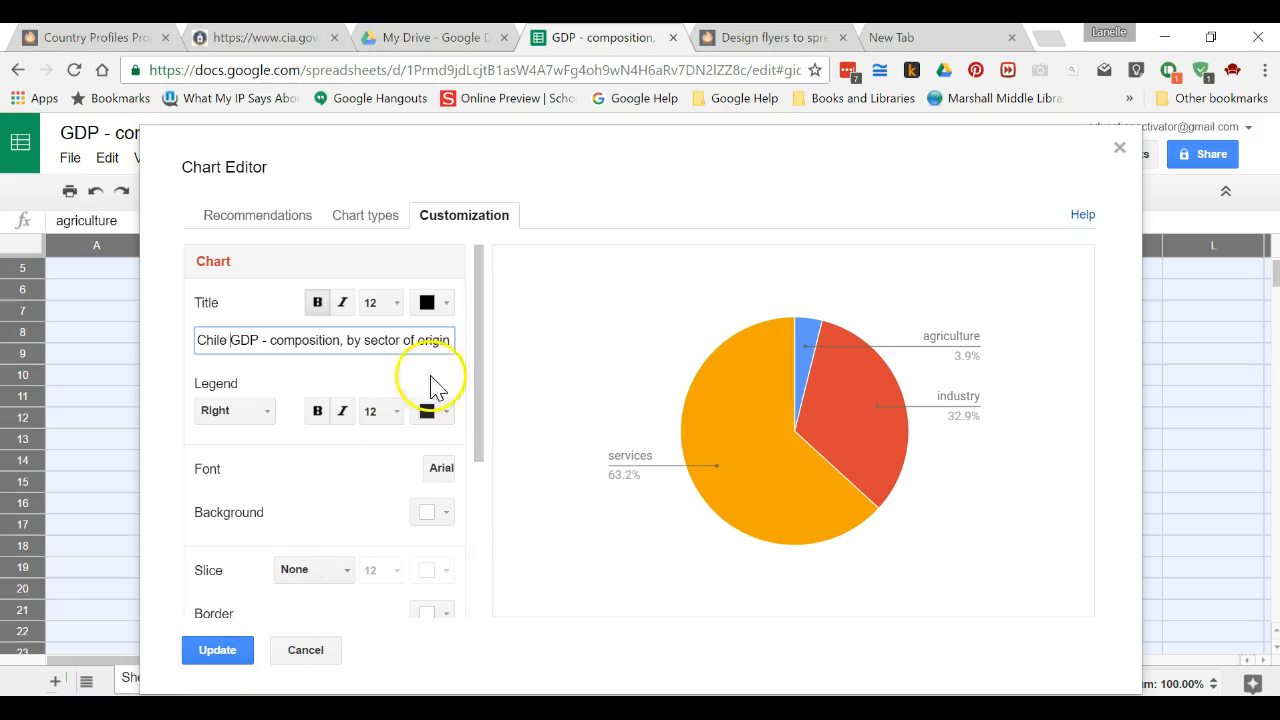
left_click_drag(481, 348, 500, 309)
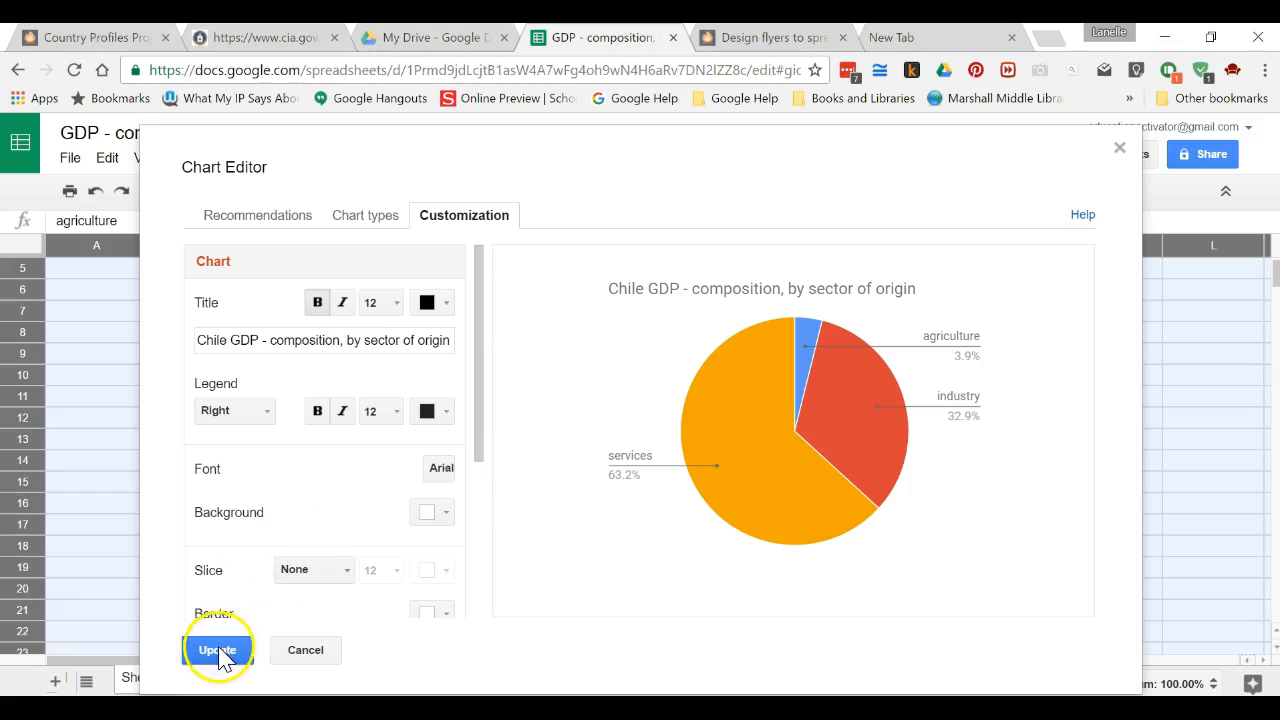
Change the titled flat pie chart to a 3D pie chart and apply the chart changes.
left_click(375, 228)
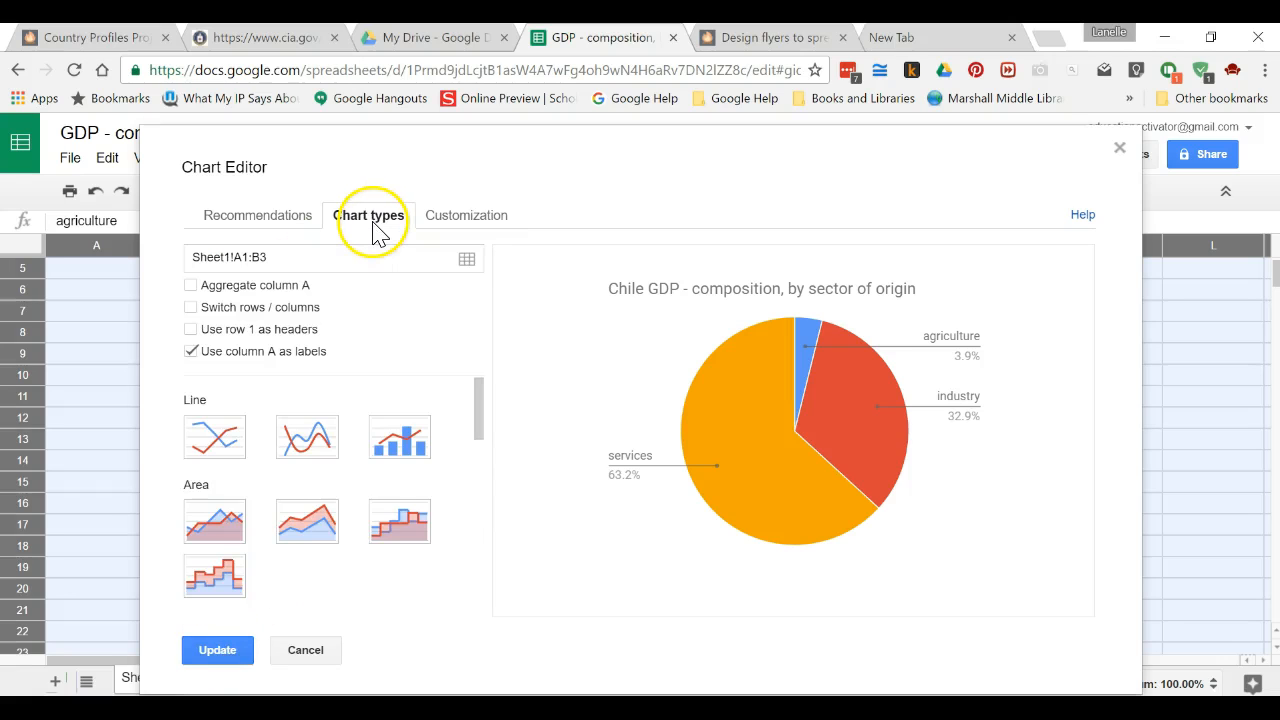
left_click_drag(486, 417, 458, 500)
left_click(413, 545)
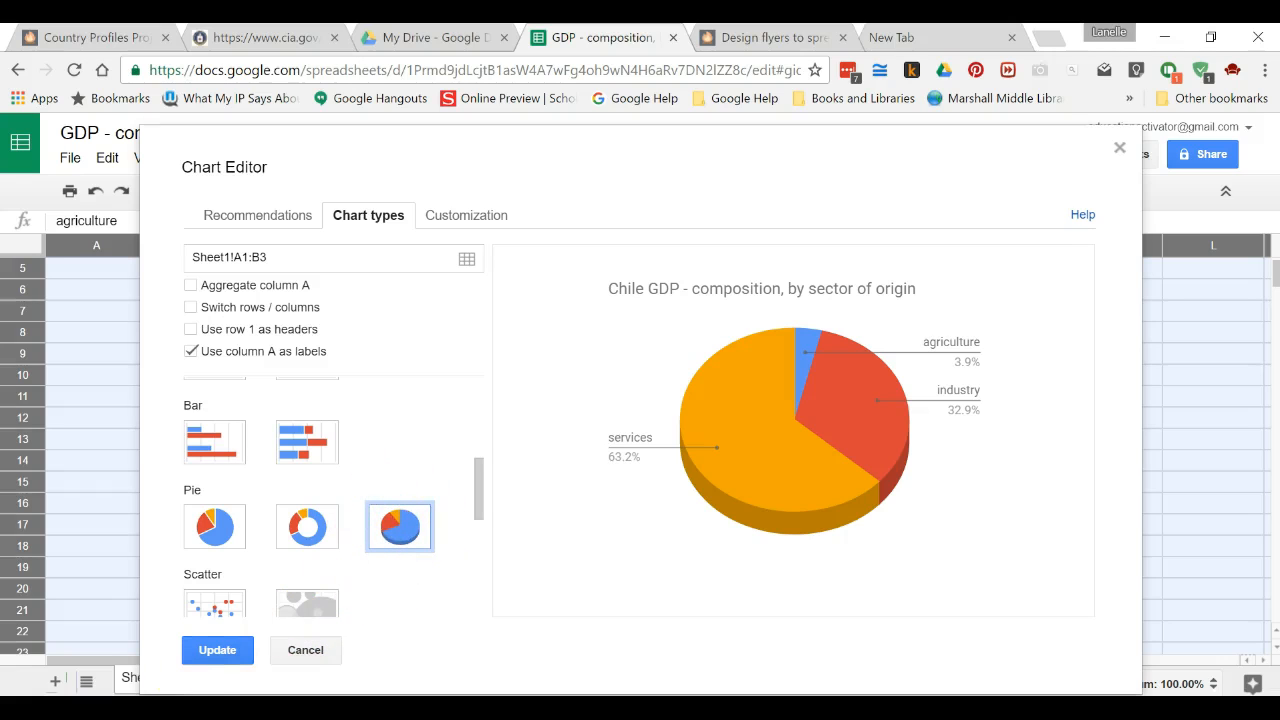
left_click(216, 651)
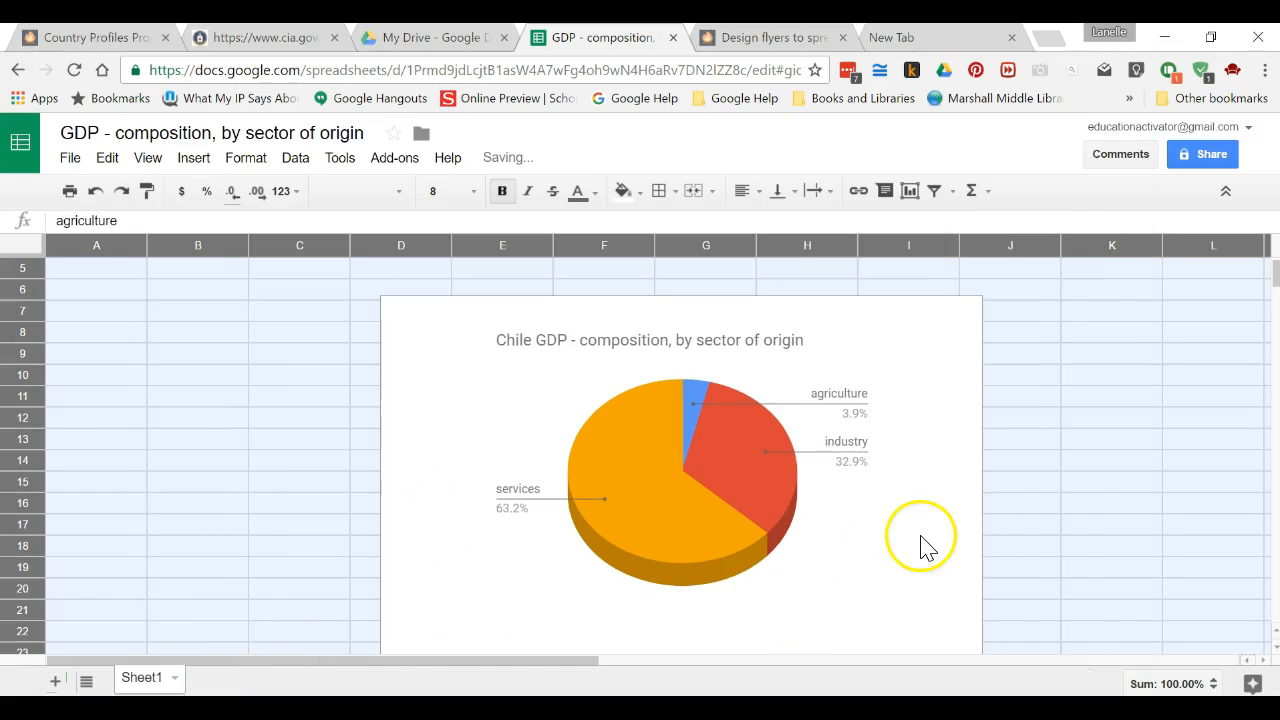
Move the 3D pie chart from Sheet1 to its own sheet.
left_click(551, 378)
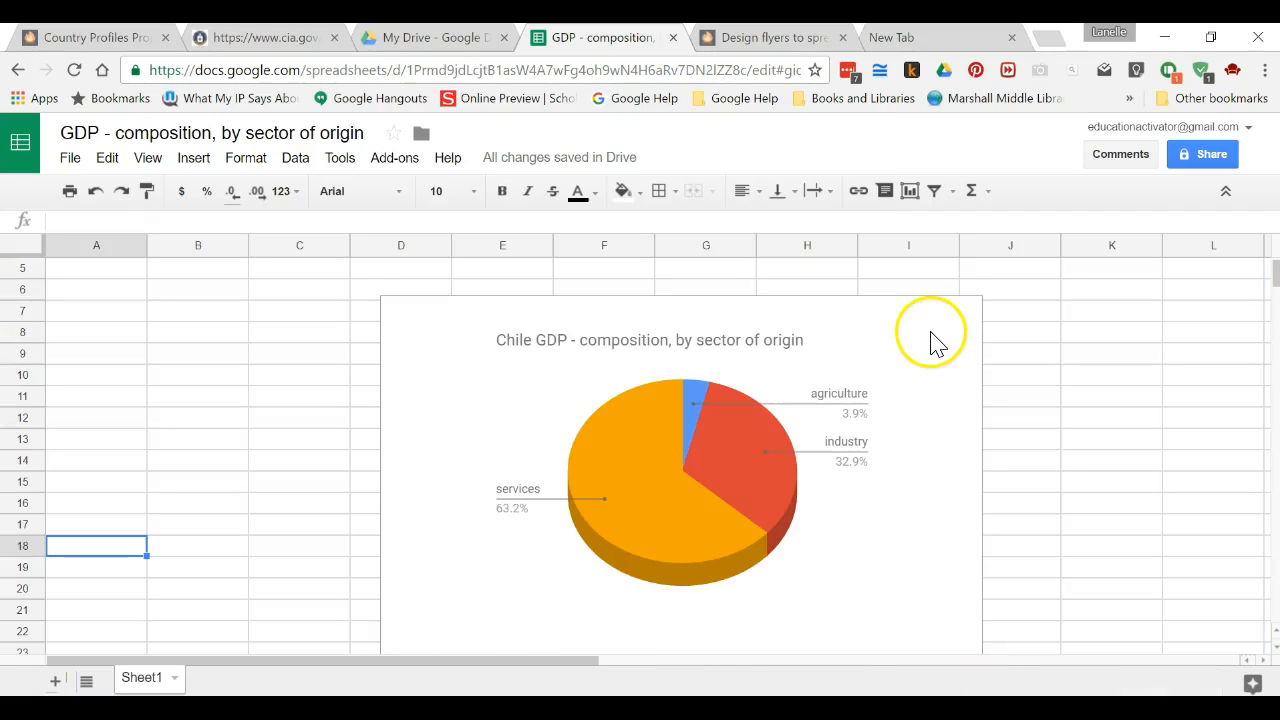
left_click(930, 340)
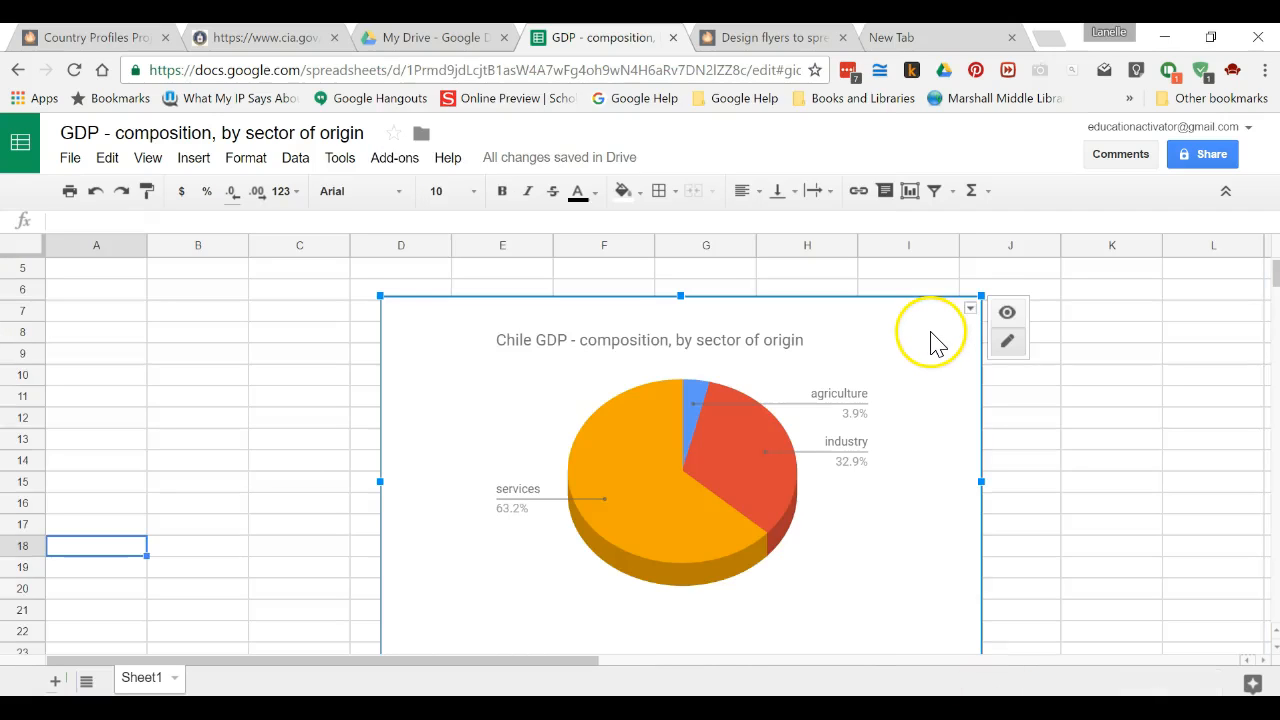
left_click(970, 309)
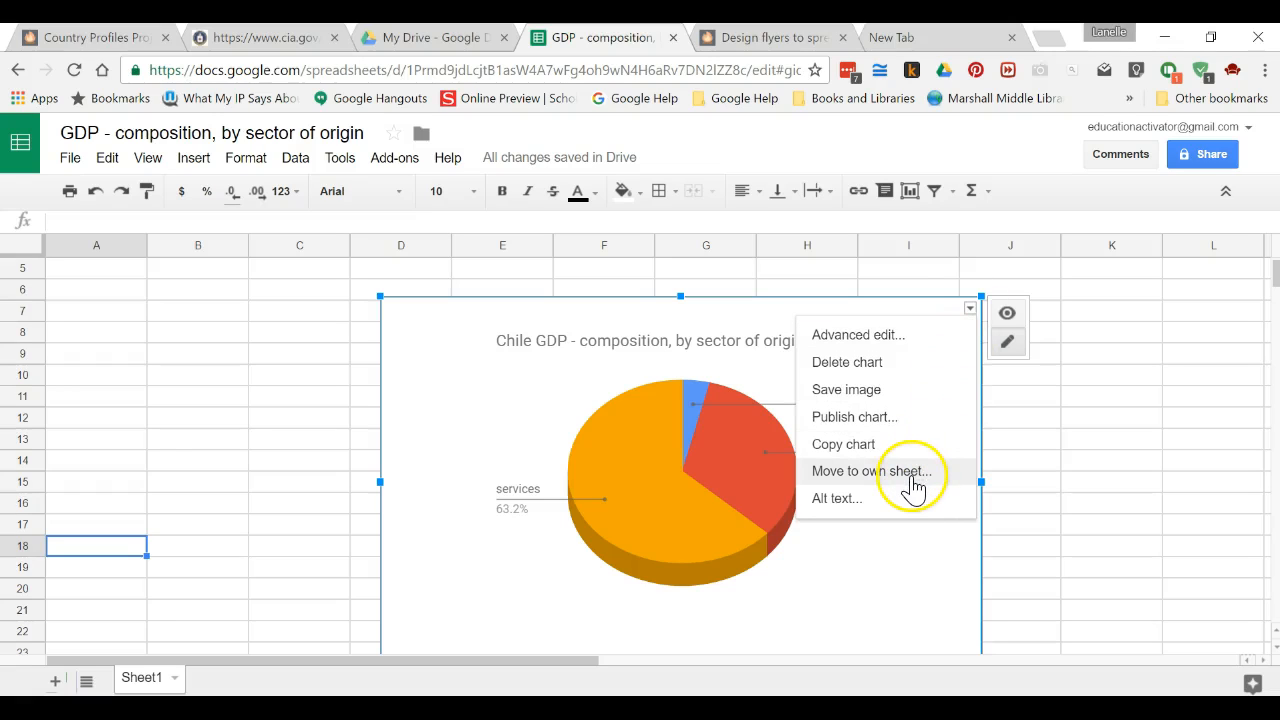
left_click(913, 487)
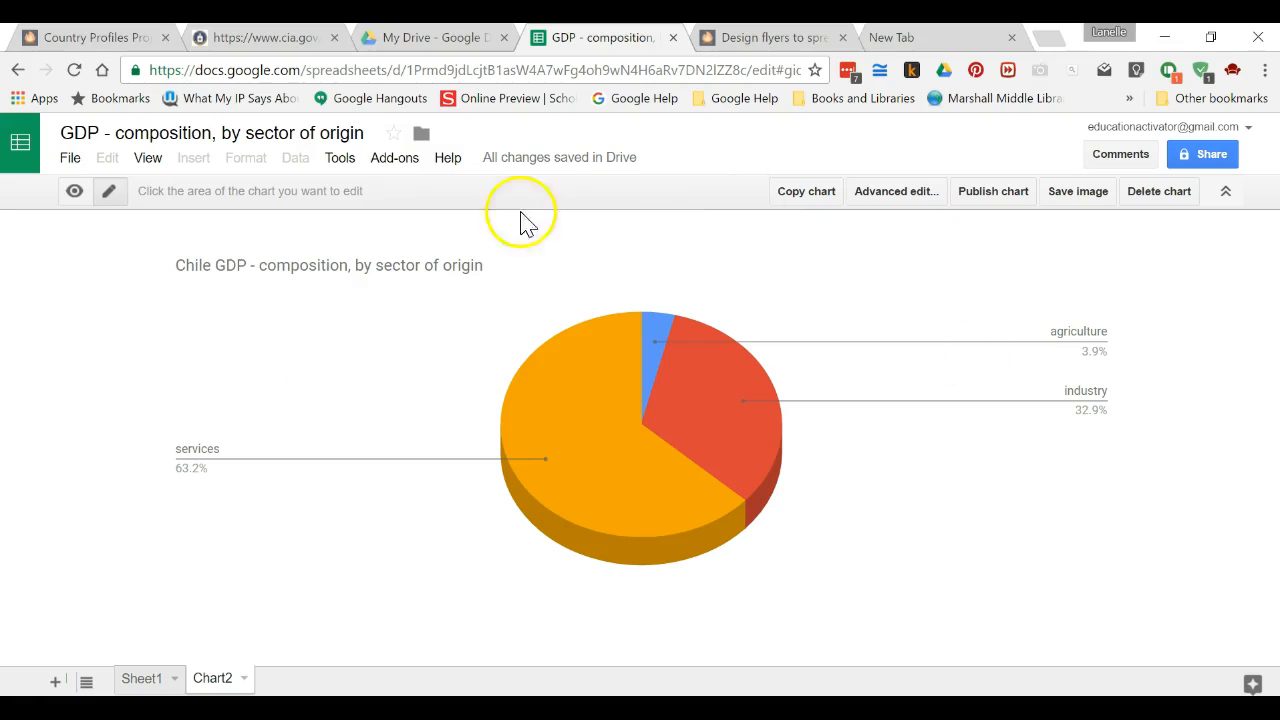
left_click(903, 531)
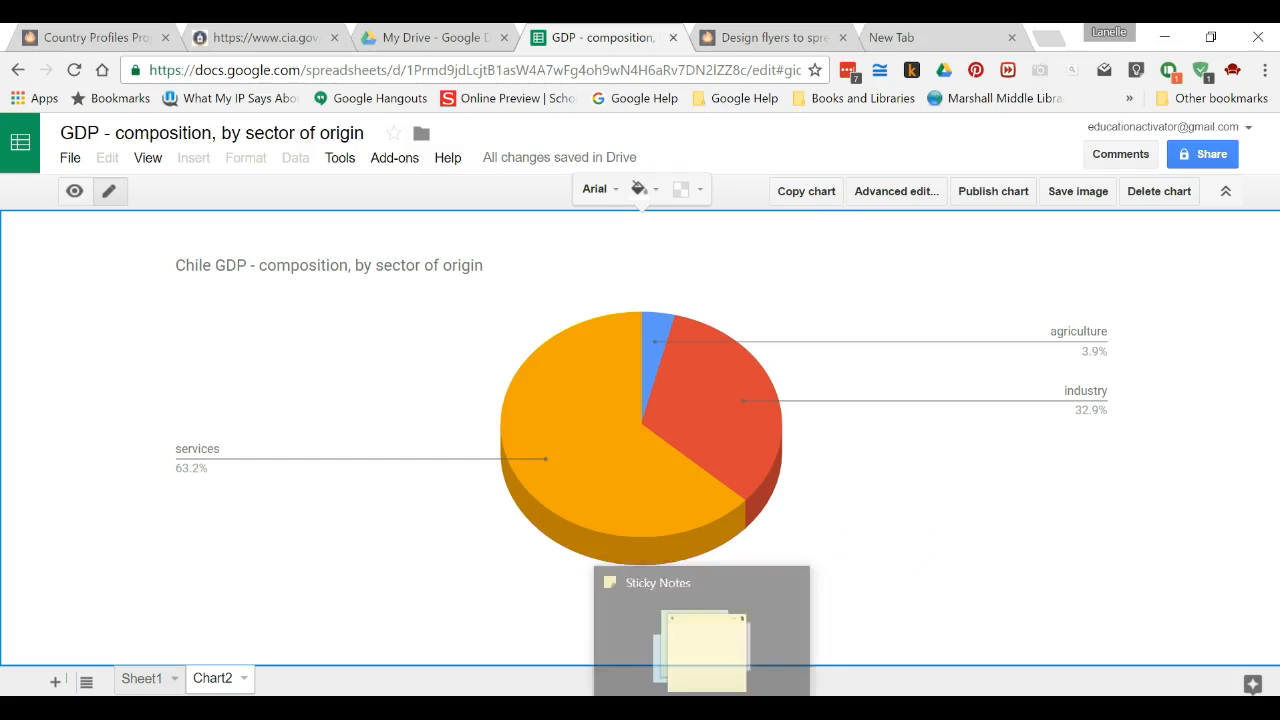
Open Sticky Notes and highlight the "Labor force - by occupation:" line in the pie graph note.
left_click(702, 710)
left_click(614, 514)
left_click(697, 374)
left_click_drag(697, 374, 526, 391)
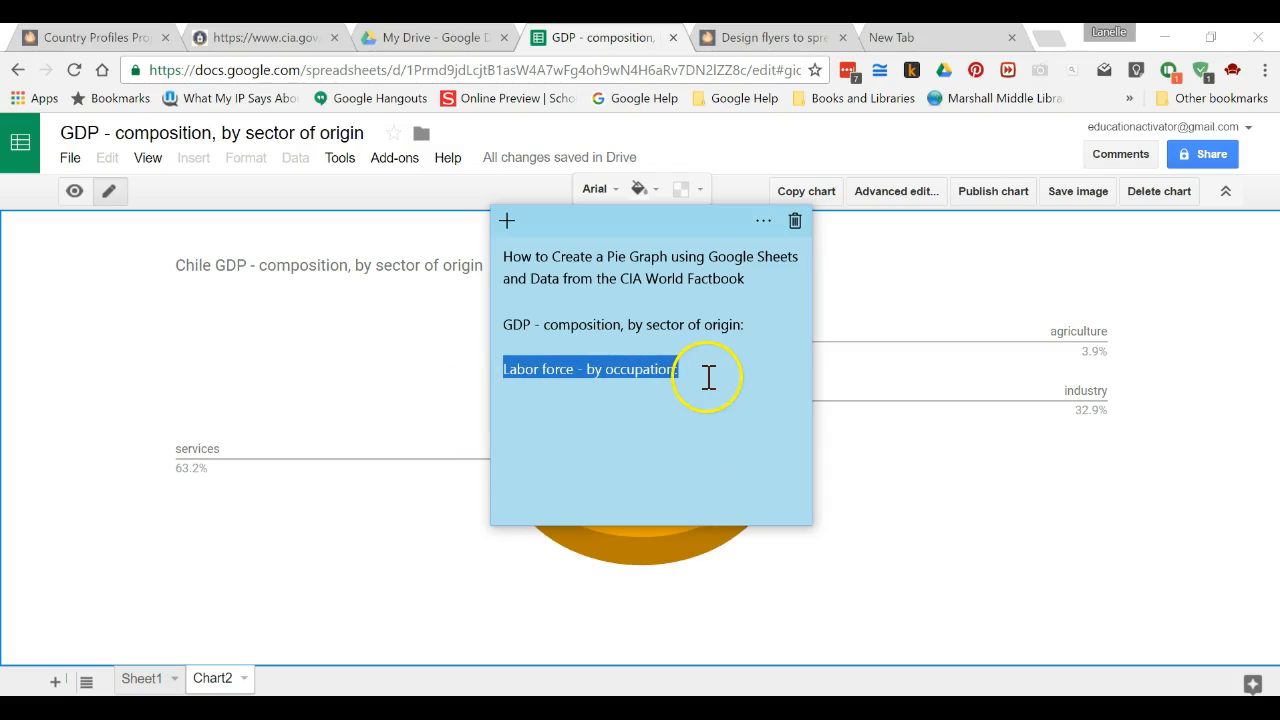
Switch to the World Factbook page and select the agriculture, industry and services lines under Labor force - by occupation.
left_click(280, 40)
left_click(613, 430)
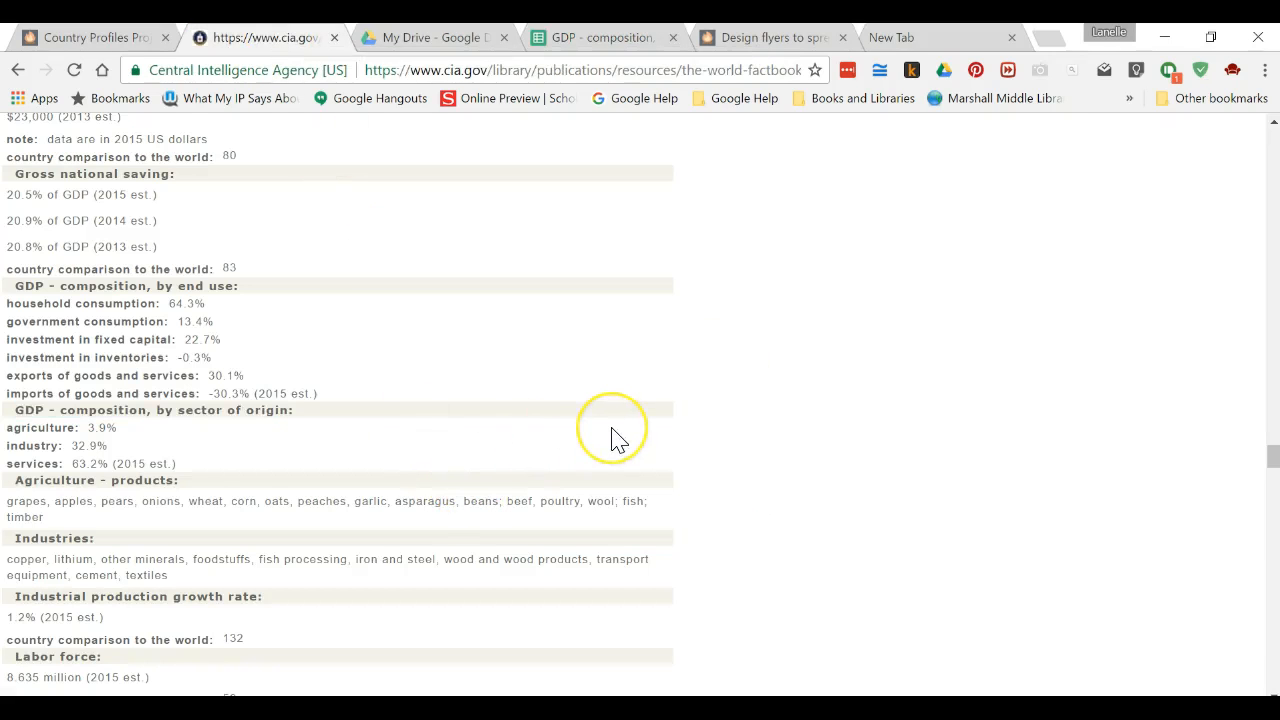
scroll(613, 437, "down", 3)
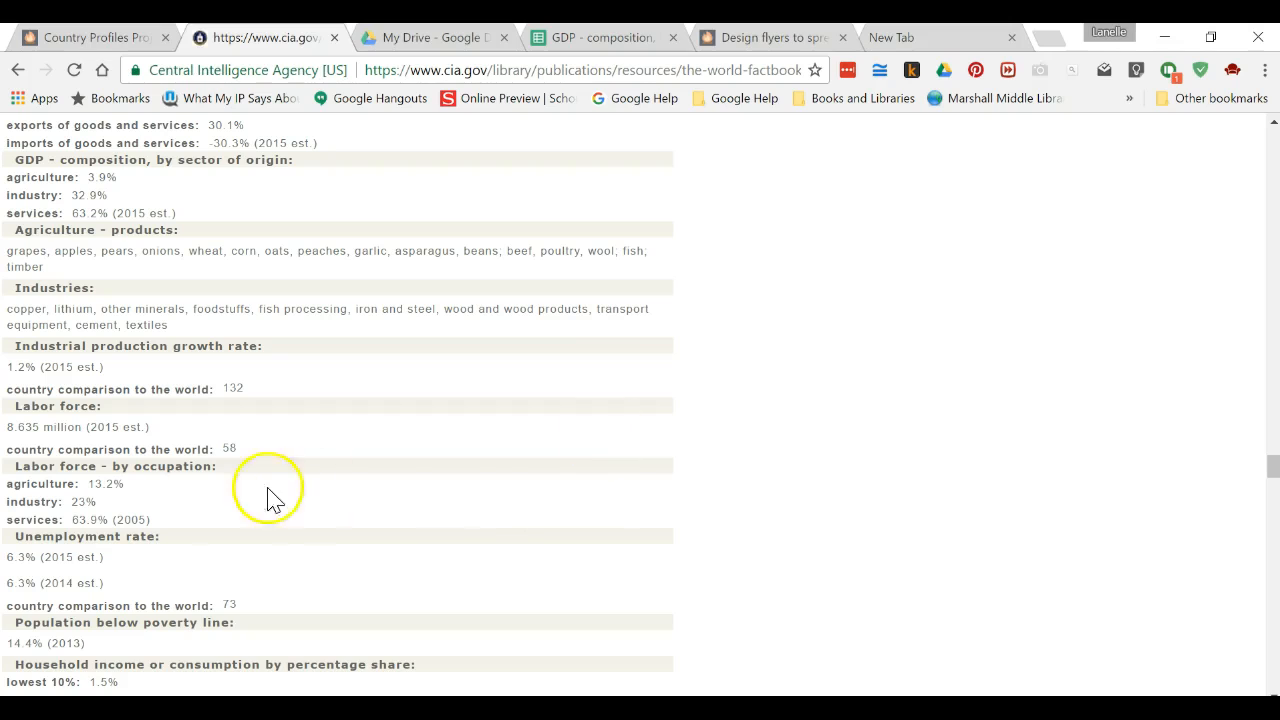
left_click_drag(163, 528, 5, 482)
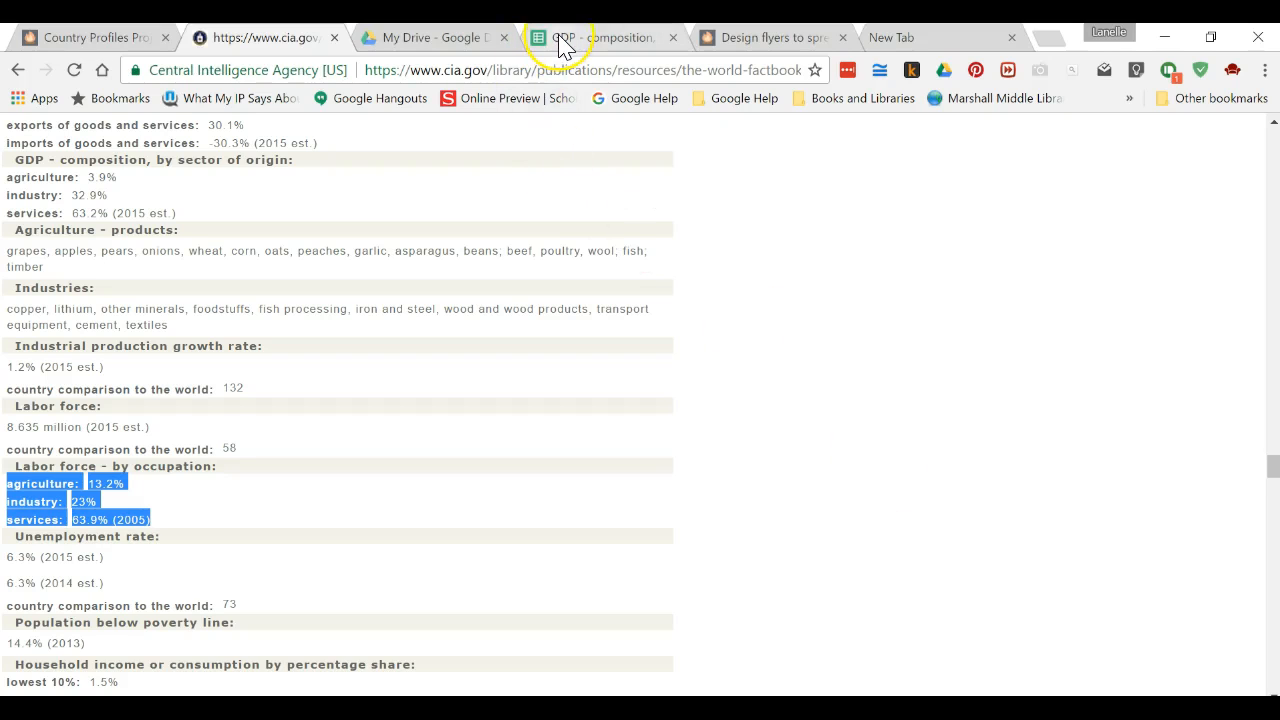
Select the heading "Labor force - by occupation:" on the World Factbook page.
left_click_drag(250, 472, 12, 468)
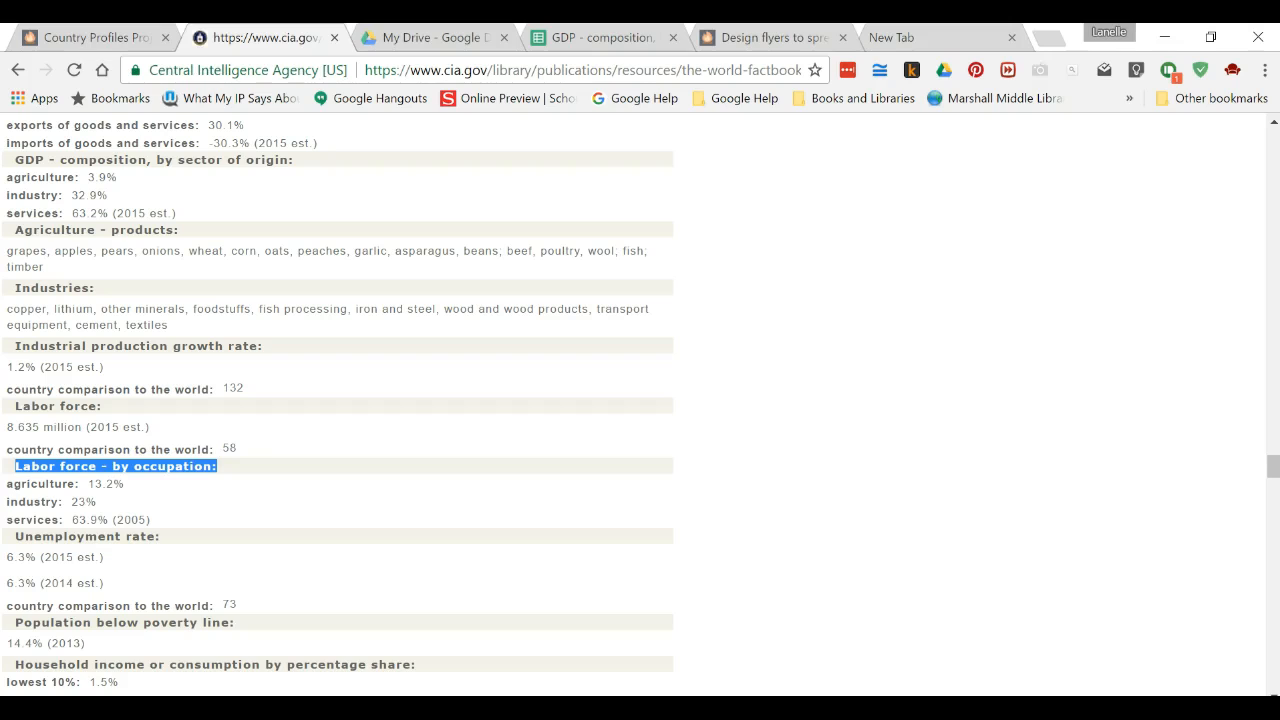
left_click(2, 468)
left_click_drag(238, 467, 21, 472)
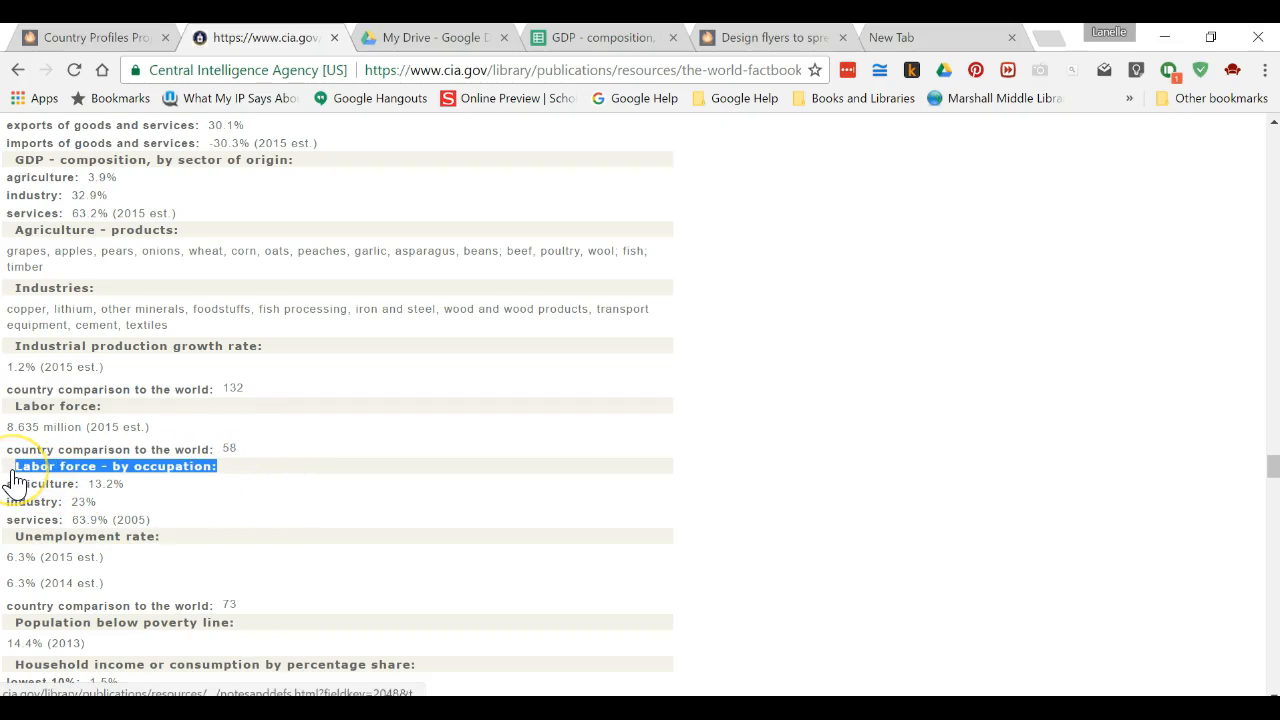